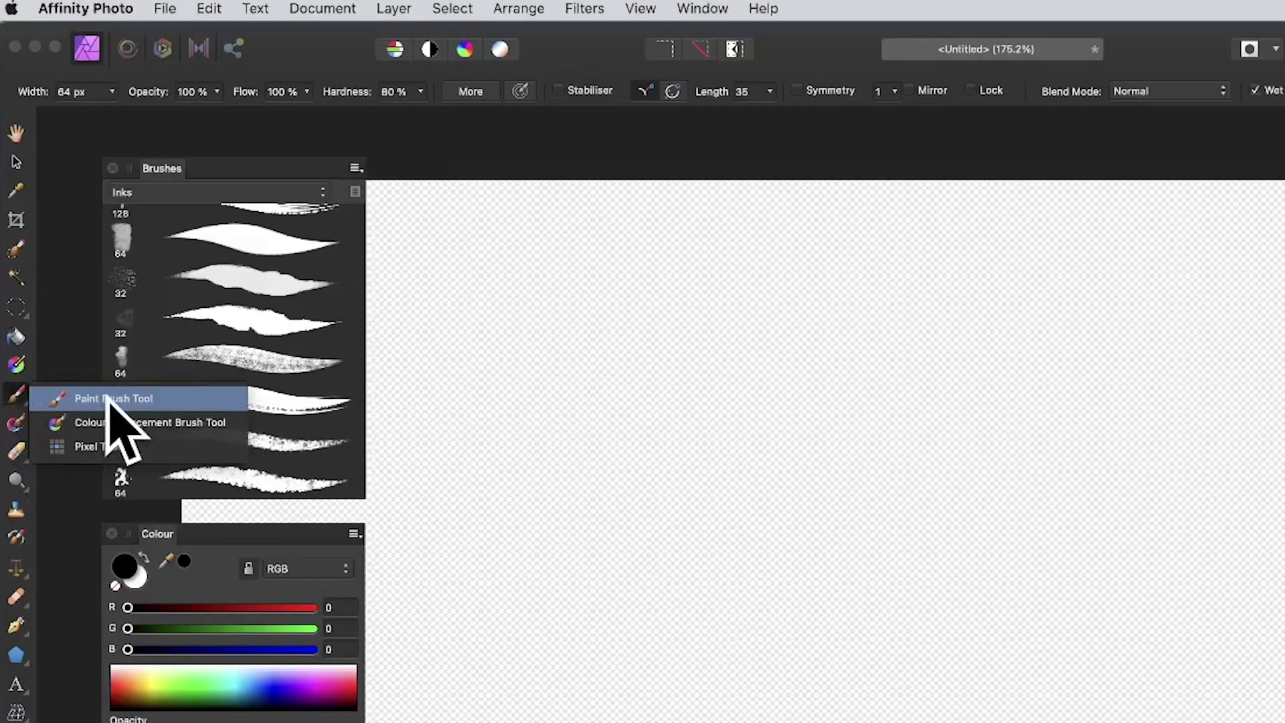
Pick the Paint Brush Tool, set the colour to crimson R175 G0 B83, and show the Brushes panel menu.
{"action": "left_click", "coordinate": [111, 399]}
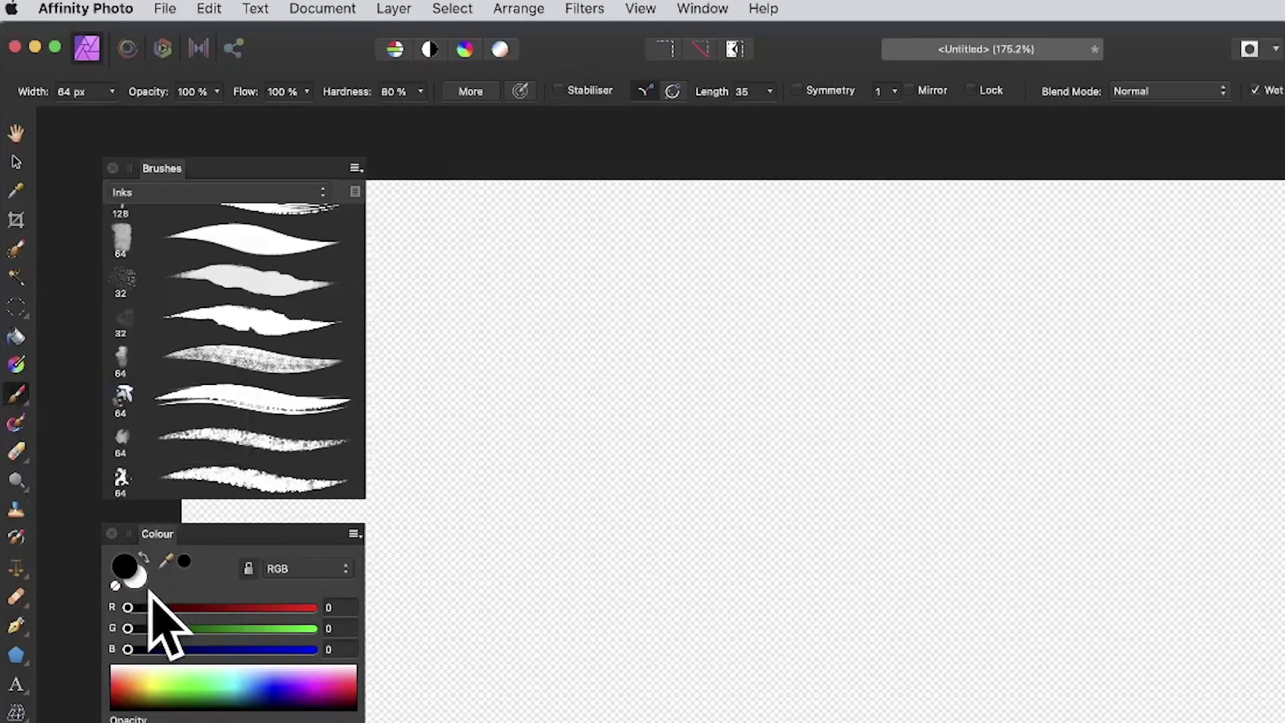
{"action": "left_click_drag", "start_coordinate": [342, 678], "coordinate": [337, 689]}
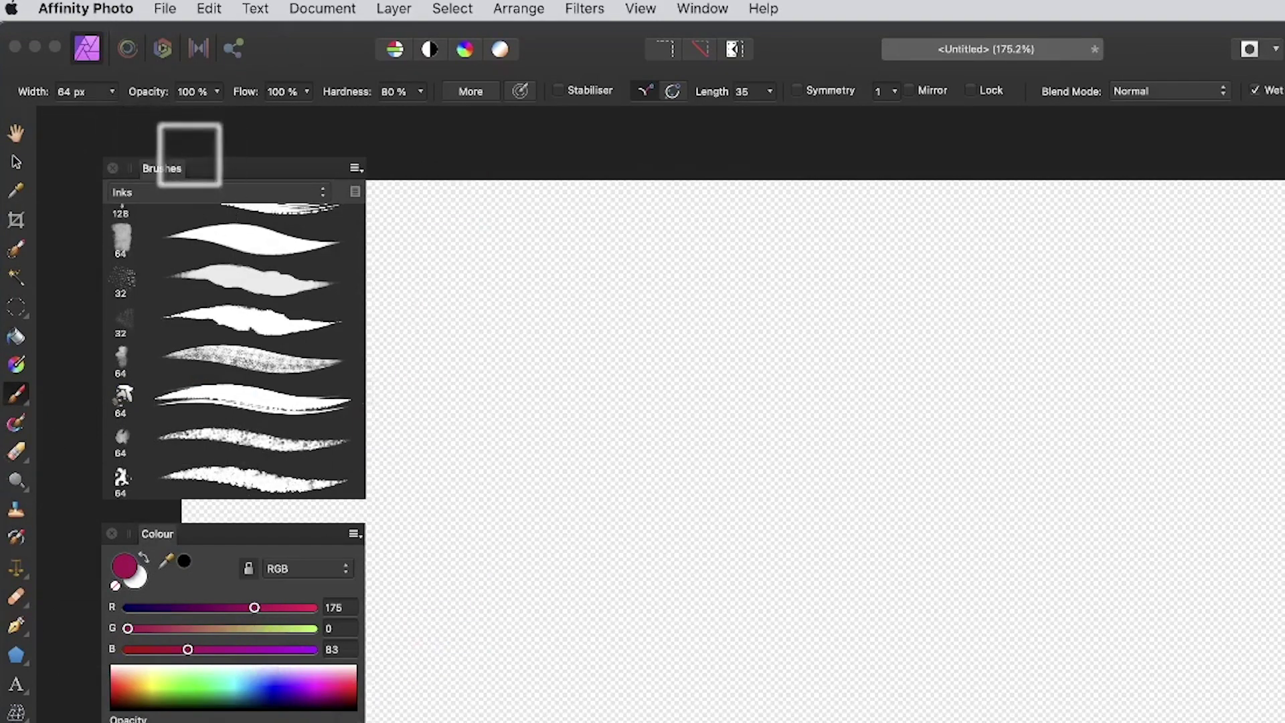
{"action": "left_click", "coordinate": [354, 167]}
{"action": "left_click", "coordinate": [355, 168]}
{"action": "left_click", "coordinate": [354, 168]}
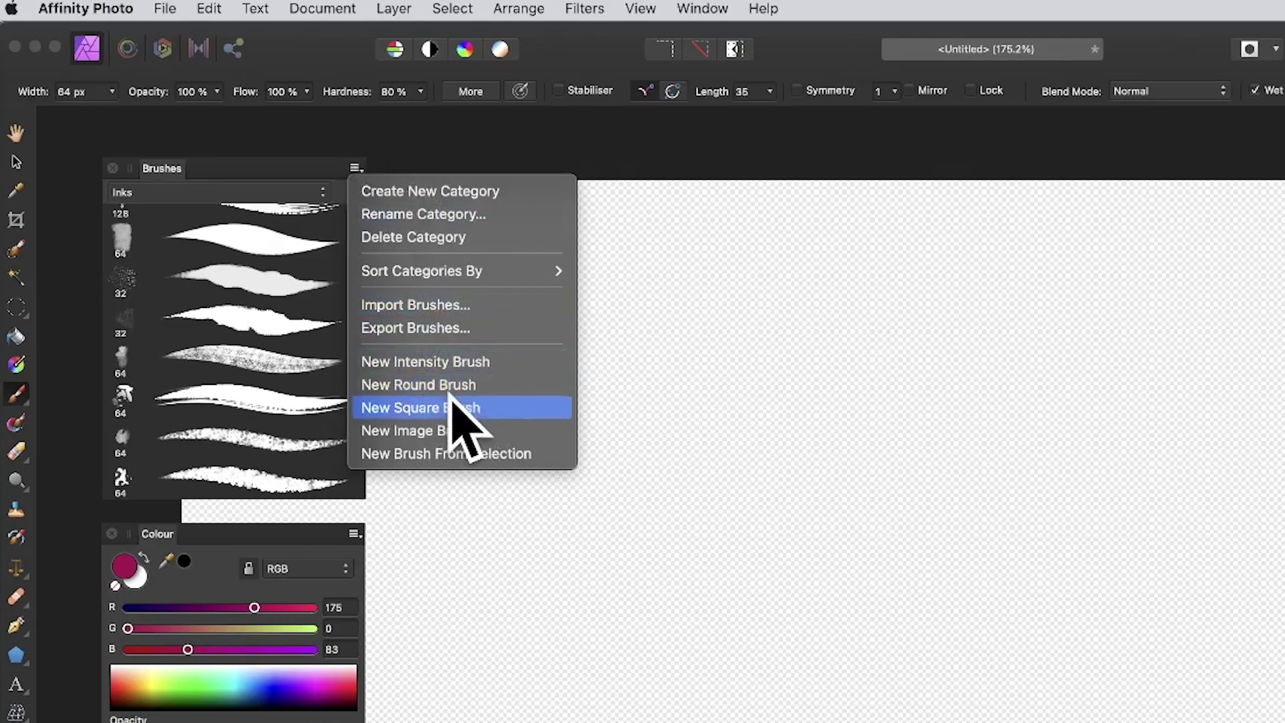
Add a New Round Brush to the Inks category and edit it in Brush - Editing at 64 px.
{"action": "left_click", "coordinate": [496, 387]}
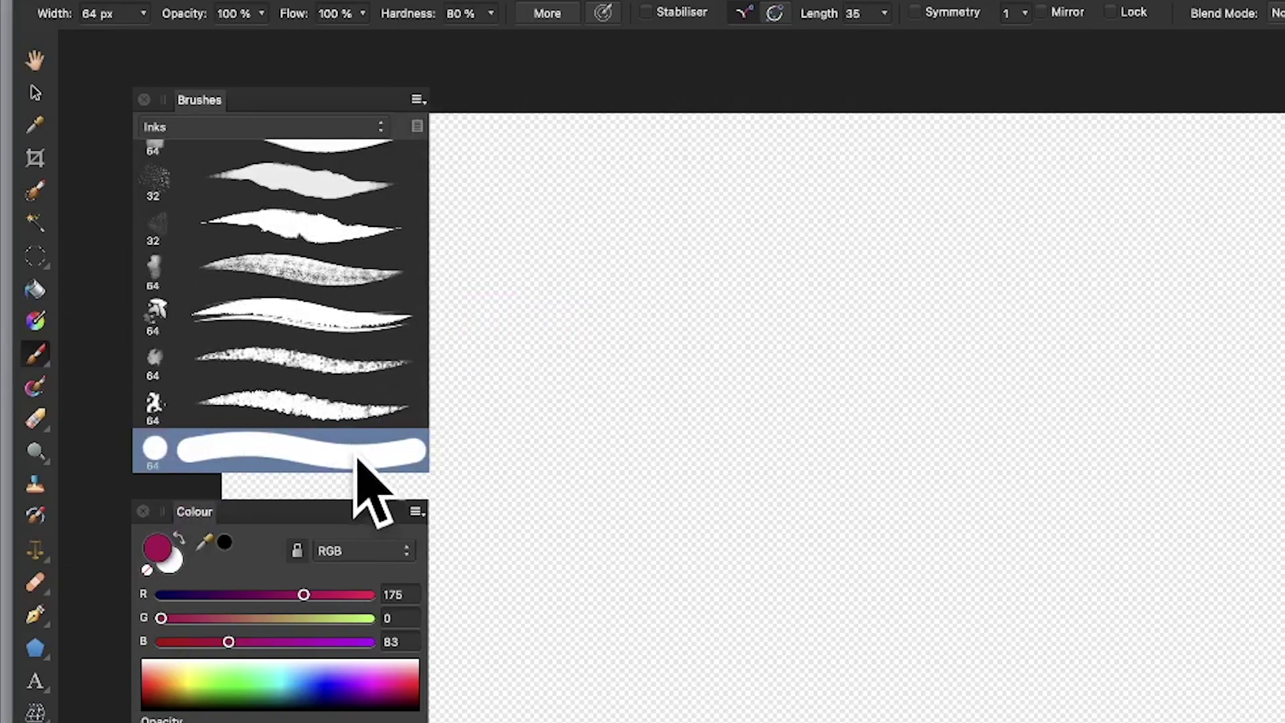
{"action": "double_click", "coordinate": [155, 448]}
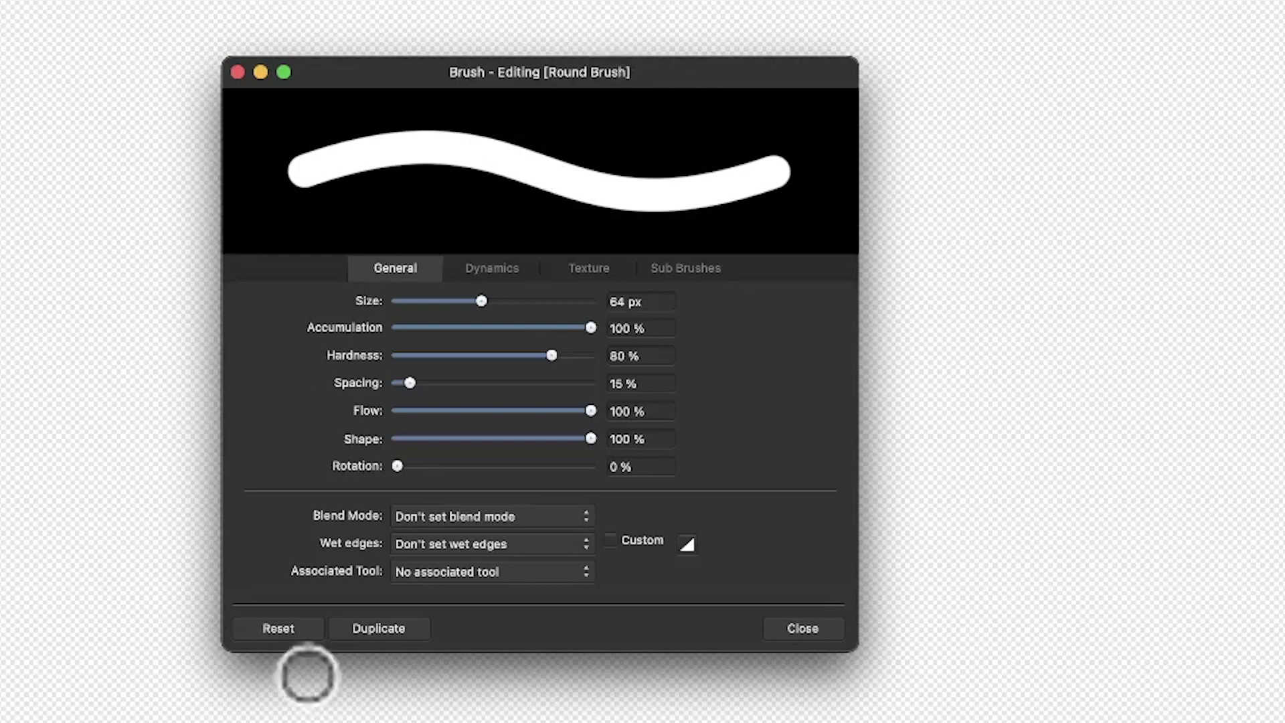
Enlarge the Round Brush to 185 px, testing dabs on the canvas and undoing them.
{"action": "mouse_move", "coordinate": [482, 299]}
{"action": "left_mouse_down"}
{"action": "mouse_move", "coordinate": [528, 299]}
{"action": "mouse_move", "coordinate": [507, 301]}
{"action": "left_mouse_up"}
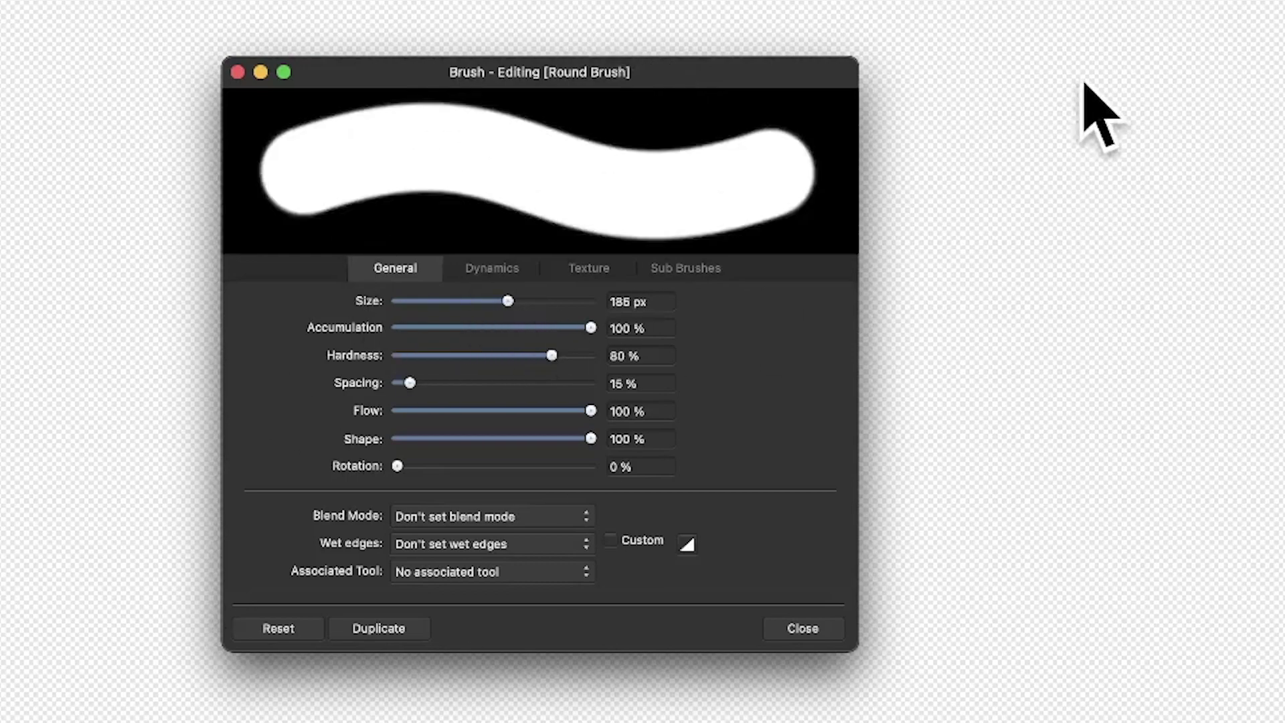
{"action": "mouse_move", "coordinate": [1088, 117]}
{"action": "left_mouse_down"}
{"action": "mouse_move", "coordinate": [1092, 54]}
{"action": "mouse_move", "coordinate": [1104, 402]}
{"action": "left_mouse_up"}
{"action": "left_click", "coordinate": [923, 44]}
{"action": "key", "text": "super+z"}
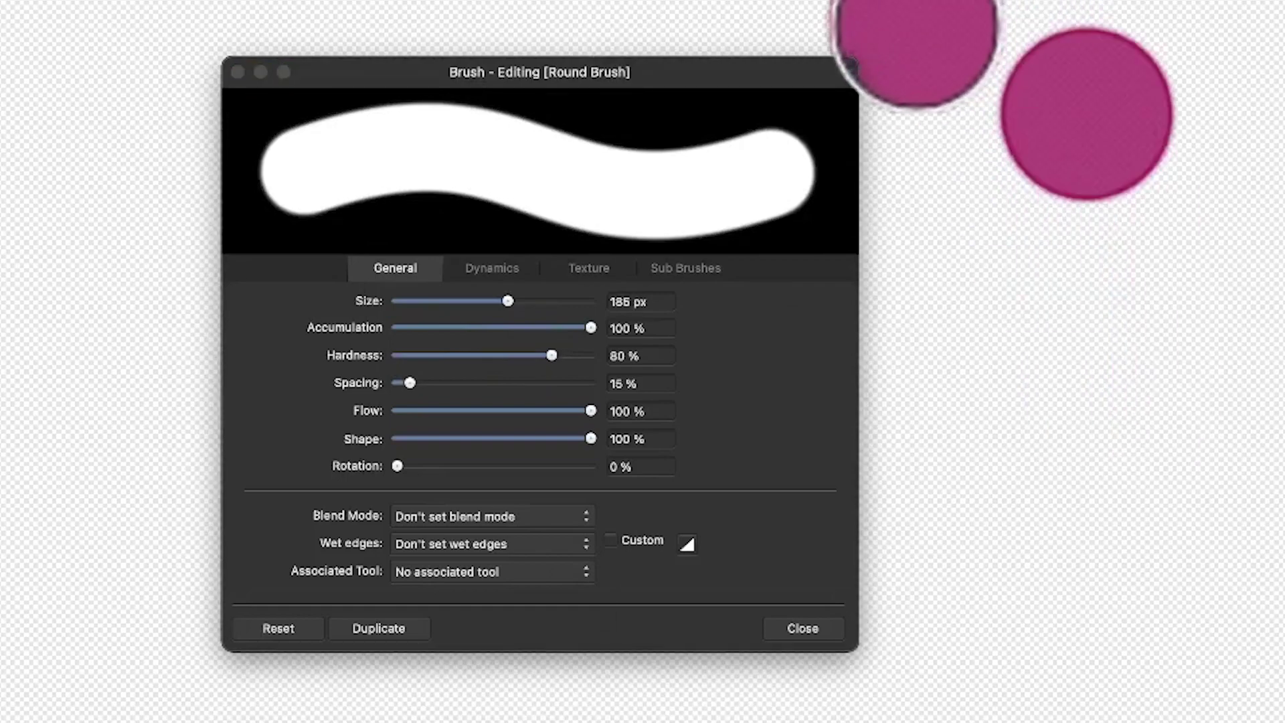
{"action": "key", "text": "super+z"}
{"action": "key", "text": "super+z"}
{"action": "left_click_drag", "start_coordinate": [1105, 63], "coordinate": [1153, 574]}
{"action": "left_click", "coordinate": [861, 178]}
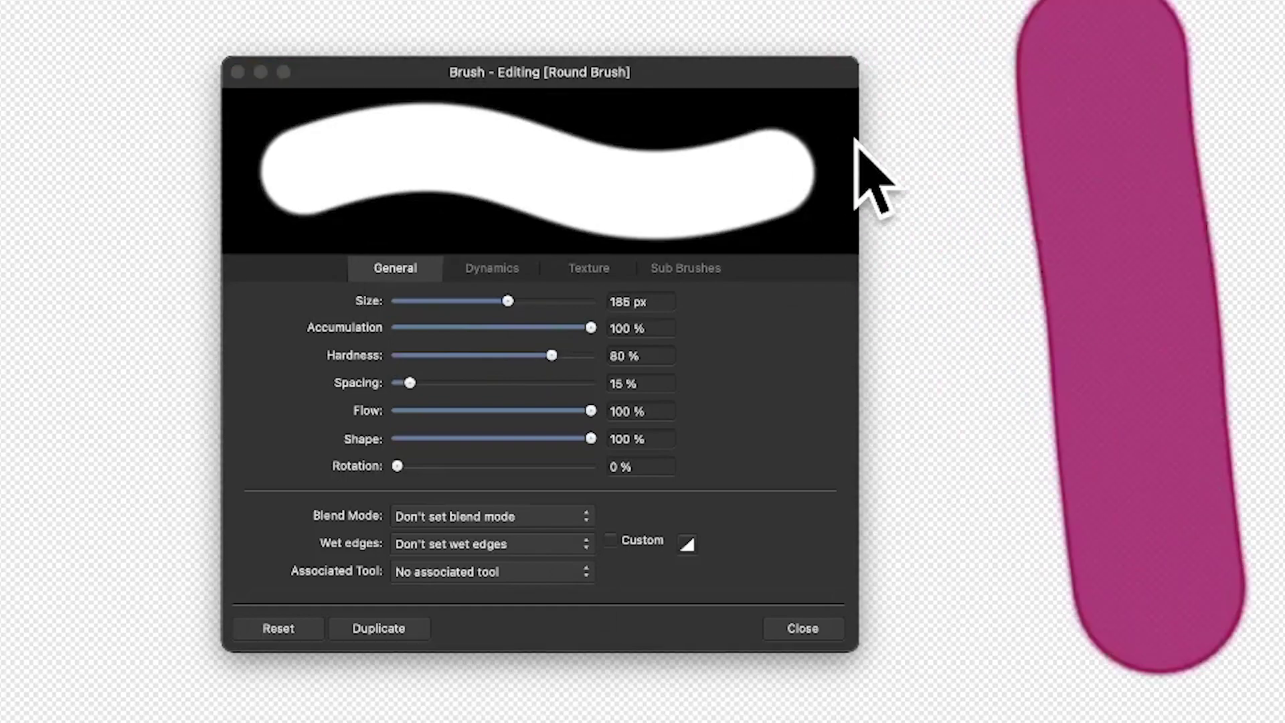
{"action": "key", "text": "super+z"}
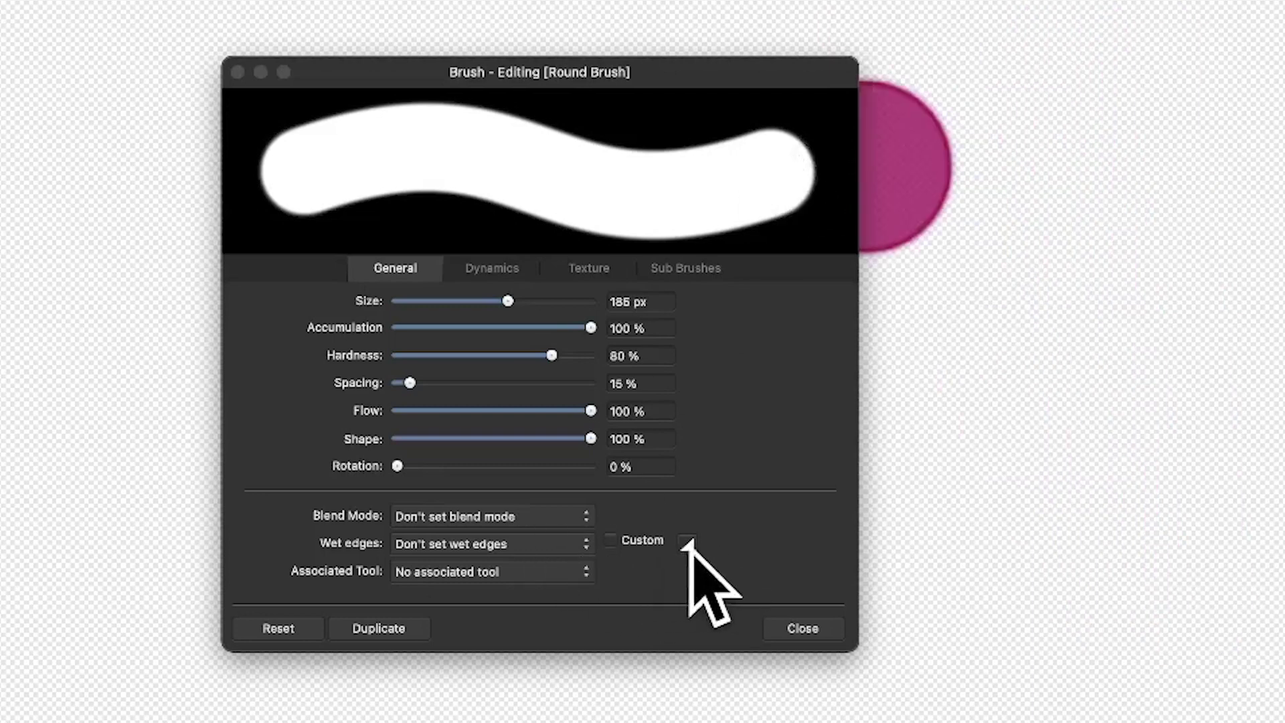
Set Wet edges to "off", then test-paint a stroke and undo it.
{"action": "left_click", "coordinate": [455, 544]}
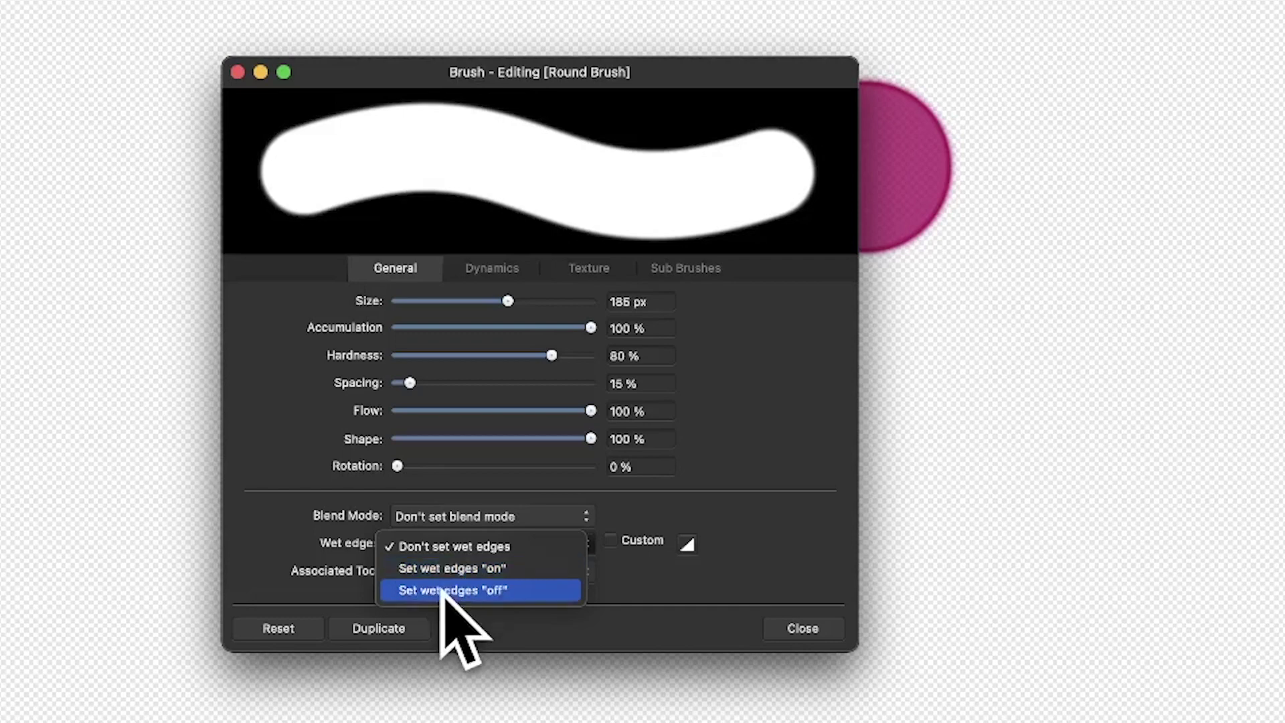
{"action": "left_click", "coordinate": [443, 591]}
{"action": "mouse_move", "coordinate": [1156, 178]}
{"action": "left_mouse_down"}
{"action": "mouse_move", "coordinate": [1118, 645]}
{"action": "mouse_move", "coordinate": [1181, 80]}
{"action": "left_mouse_up"}
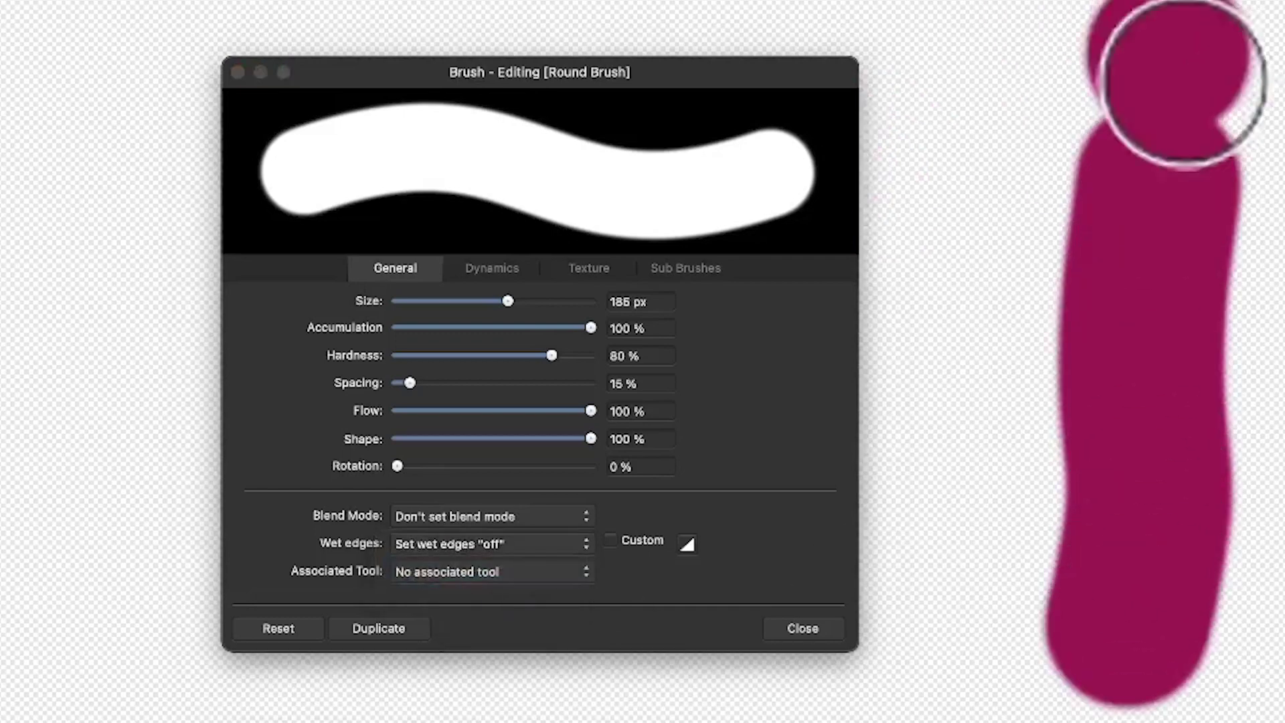
{"action": "key", "text": "super+z"}
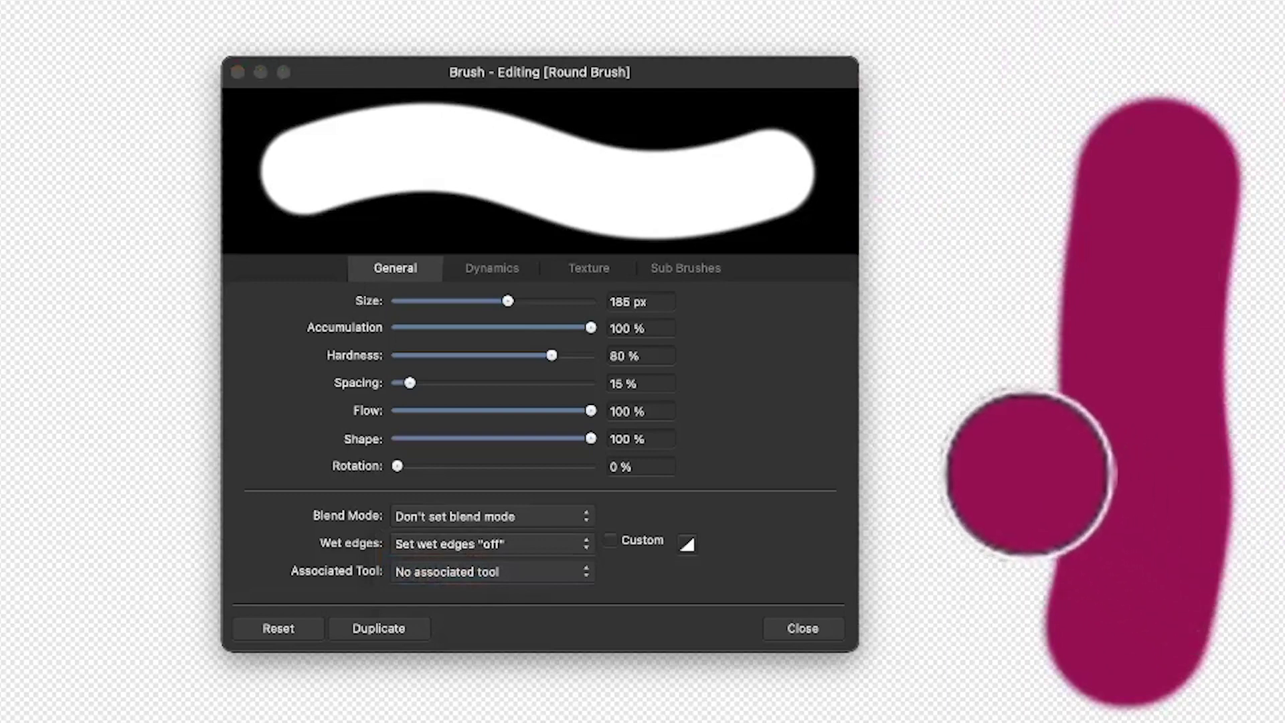
{"action": "key", "text": "super+z"}
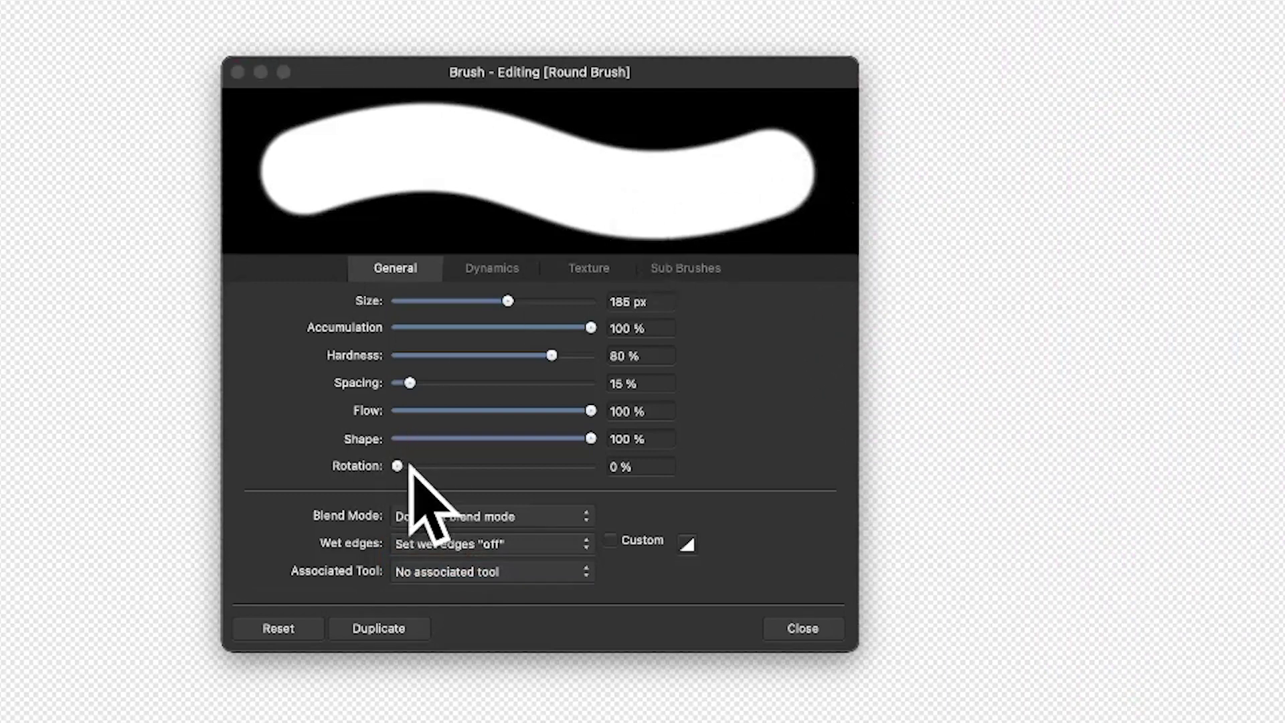
Flatten the dab Shape to 9% and test the thin elliptical dabs, then undo.
{"action": "left_click_drag", "start_coordinate": [408, 466], "coordinate": [301, 462]}
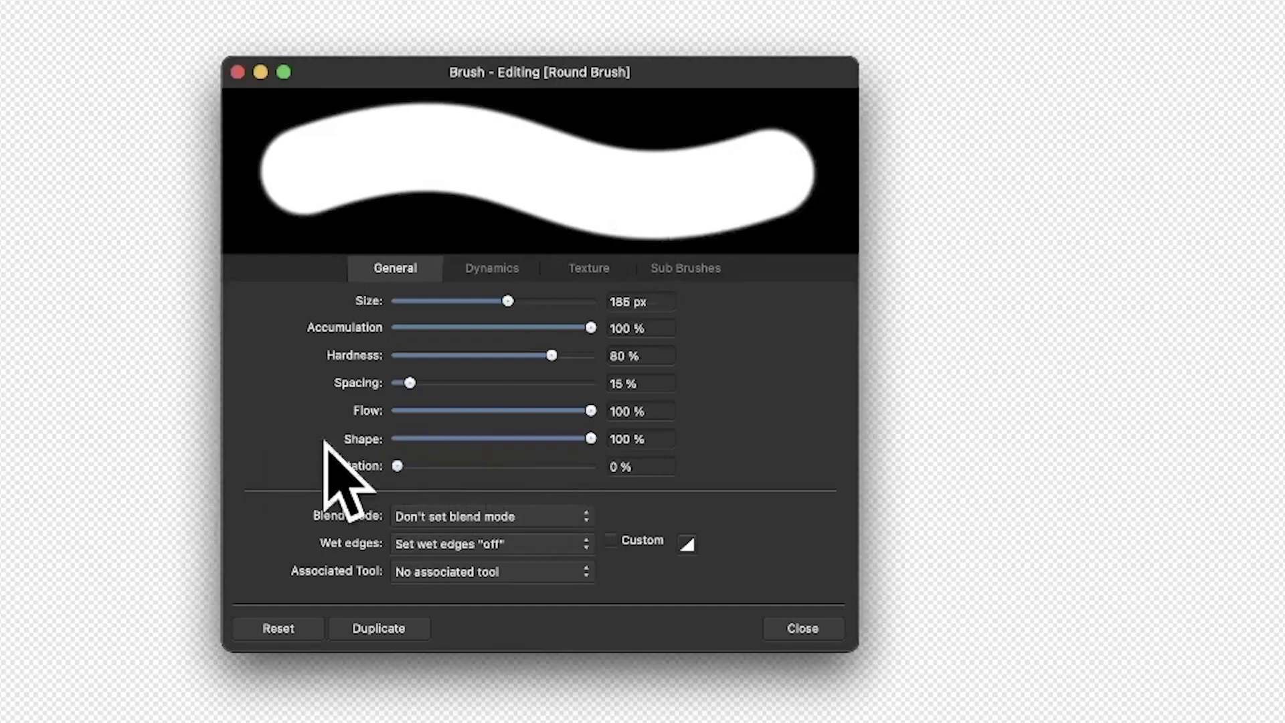
{"action": "mouse_move", "coordinate": [590, 439]}
{"action": "left_mouse_down"}
{"action": "mouse_move", "coordinate": [395, 437]}
{"action": "mouse_move", "coordinate": [414, 437]}
{"action": "left_mouse_up"}
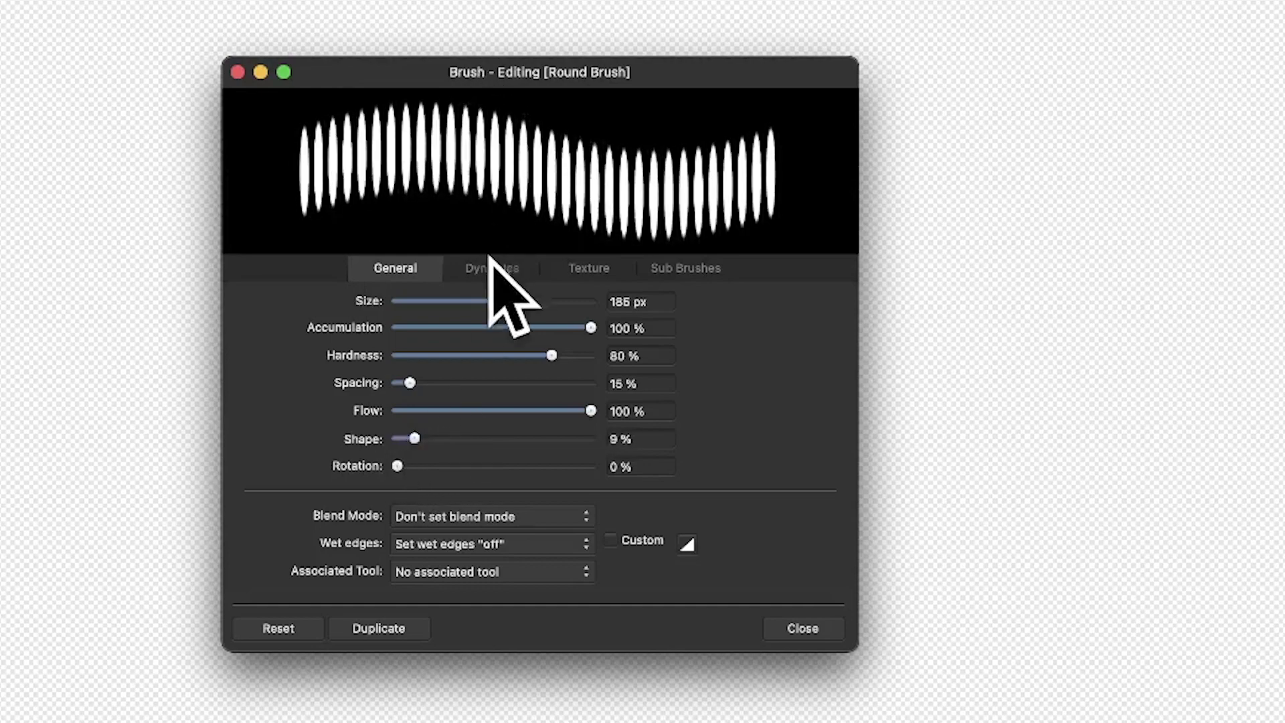
{"action": "mouse_move", "coordinate": [940, 194]}
{"action": "left_mouse_down"}
{"action": "mouse_move", "coordinate": [993, 213]}
{"action": "mouse_move", "coordinate": [1131, 213]}
{"action": "mouse_move", "coordinate": [1281, 240]}
{"action": "left_mouse_up"}
{"action": "key", "text": "super+z"}
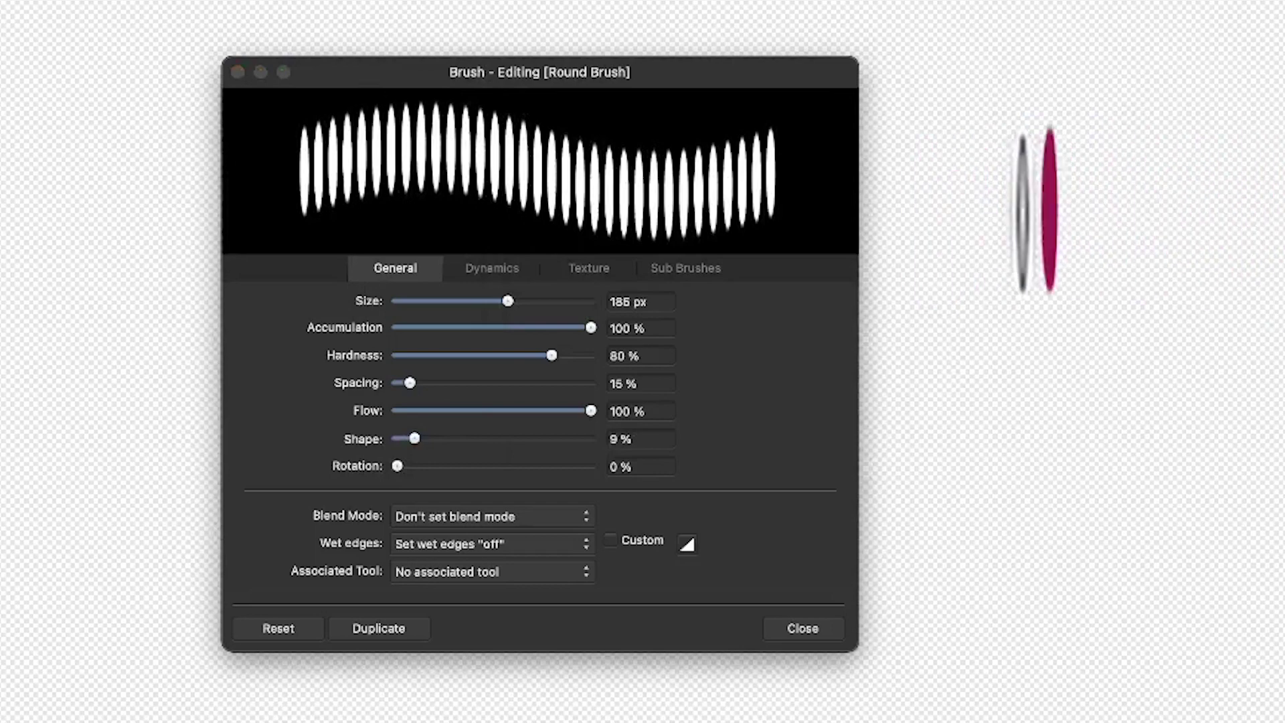
Set Rotation to 50% and Spacing to 10%, test an S-shaped stroke, then undo.
{"action": "mouse_move", "coordinate": [397, 466]}
{"action": "left_mouse_down"}
{"action": "mouse_move", "coordinate": [562, 461]}
{"action": "mouse_move", "coordinate": [628, 482]}
{"action": "left_mouse_up"}
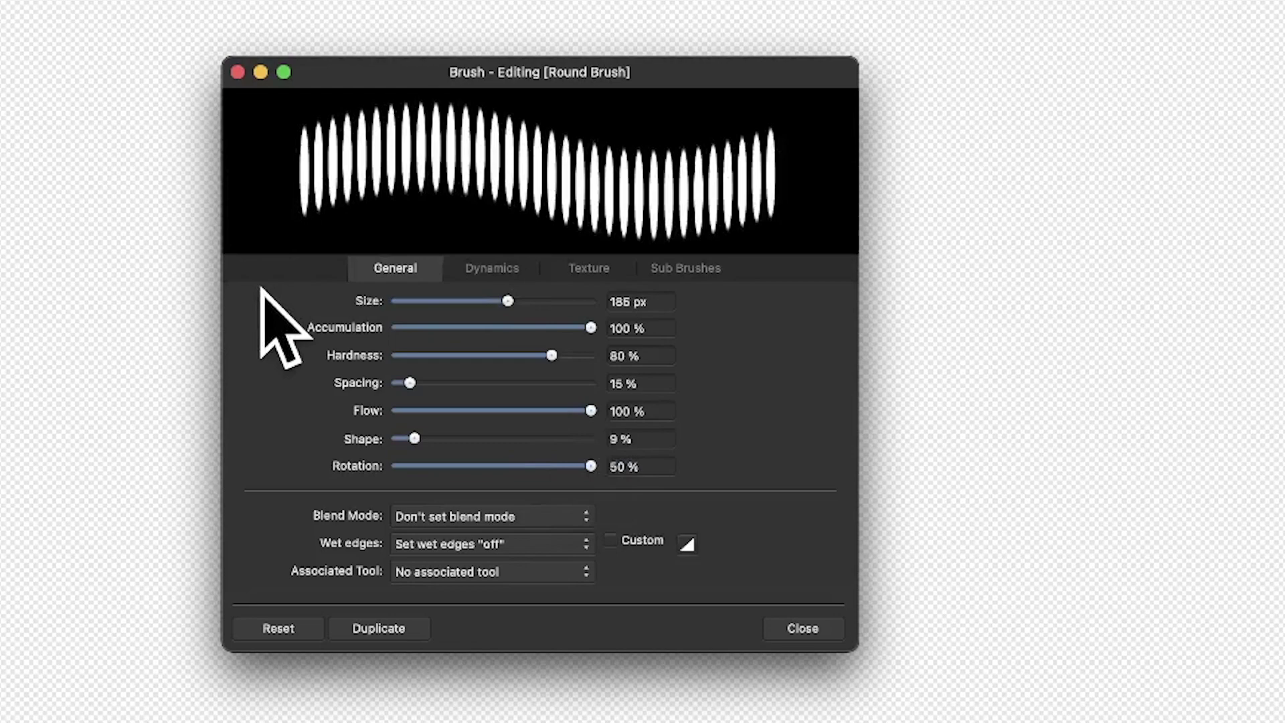
{"action": "left_click_drag", "start_coordinate": [409, 377], "coordinate": [406, 378]}
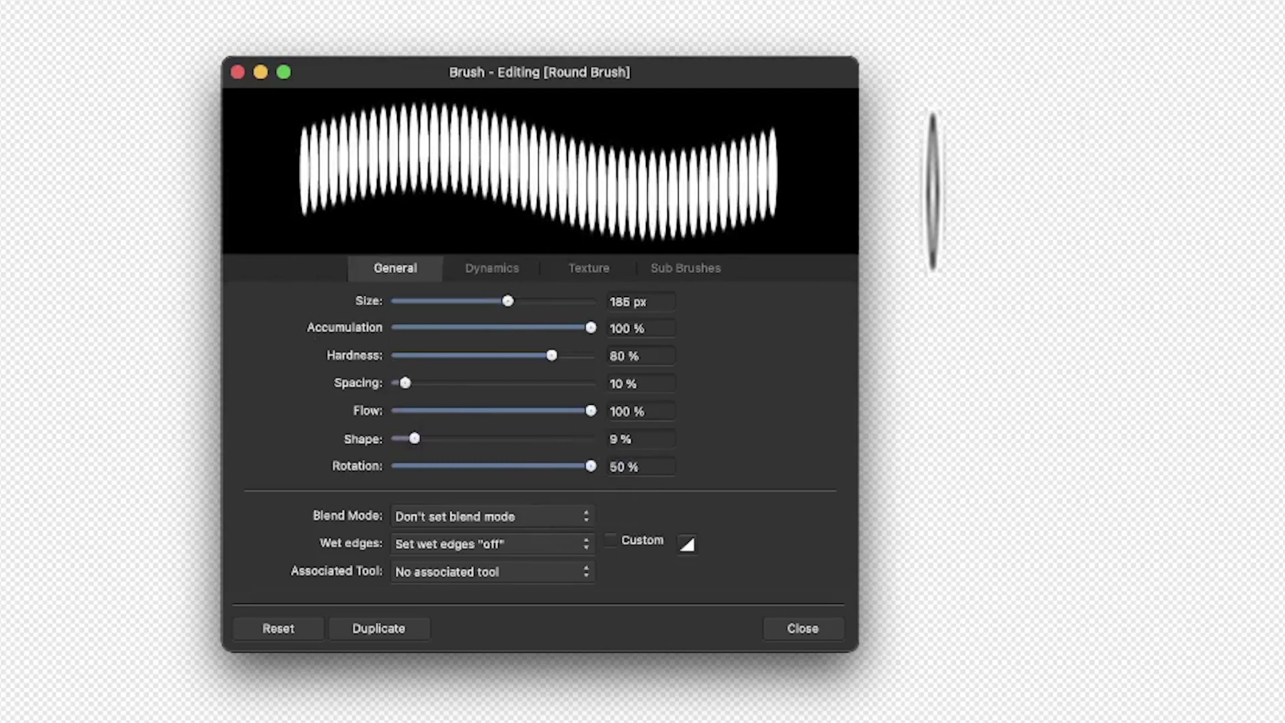
{"action": "mouse_move", "coordinate": [932, 186]}
{"action": "left_mouse_down"}
{"action": "mouse_move", "coordinate": [1127, 187]}
{"action": "mouse_move", "coordinate": [1227, 341]}
{"action": "mouse_move", "coordinate": [963, 495]}
{"action": "mouse_move", "coordinate": [1258, 589]}
{"action": "mouse_move", "coordinate": [1051, 710]}
{"action": "left_mouse_up"}
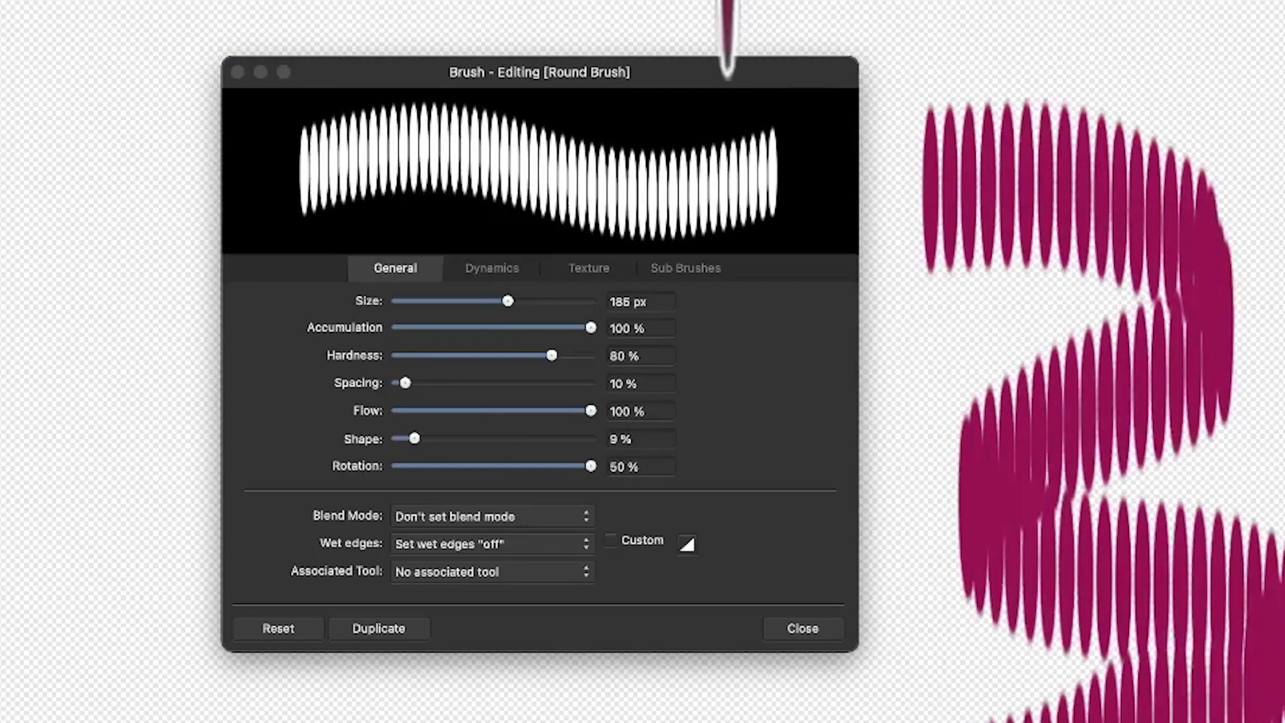
{"action": "key", "text": "super+z"}
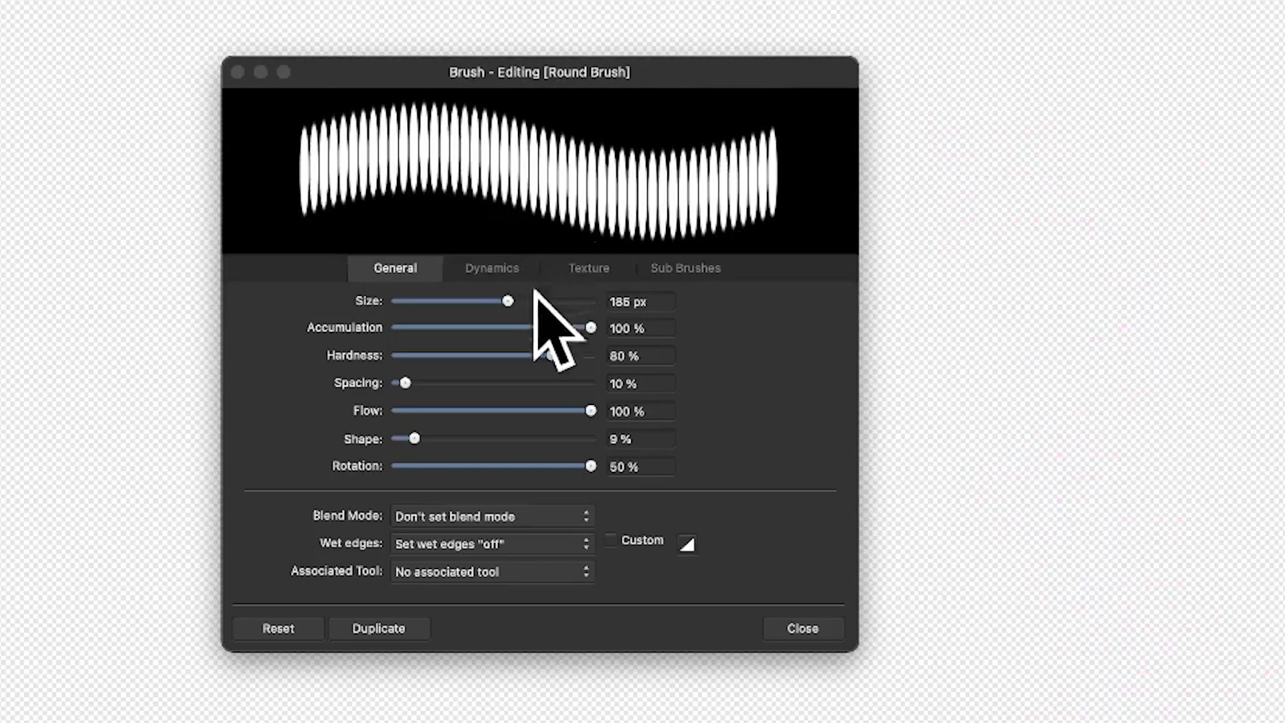
Soften Hardness to 2% and widen Shape to 57%, keeping Accumulation at 100%.
{"action": "left_click_drag", "start_coordinate": [545, 349], "coordinate": [435, 349]}
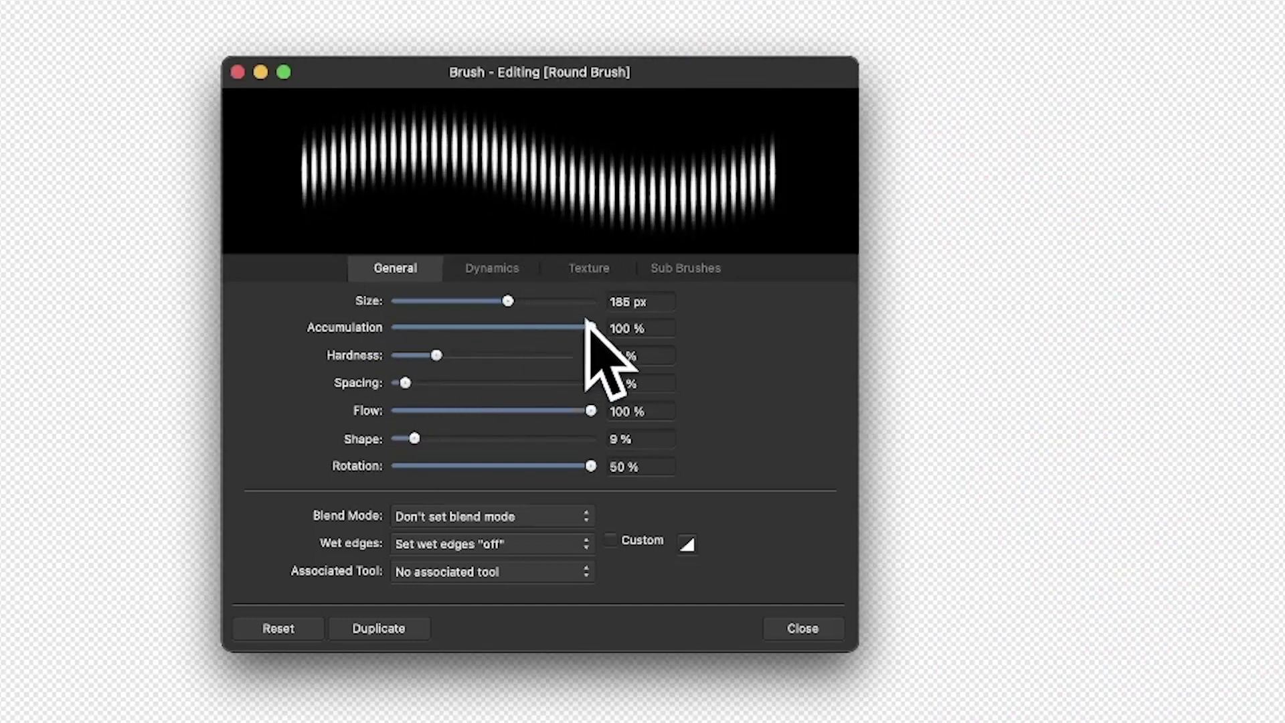
{"action": "left_click_drag", "start_coordinate": [588, 327], "coordinate": [617, 325]}
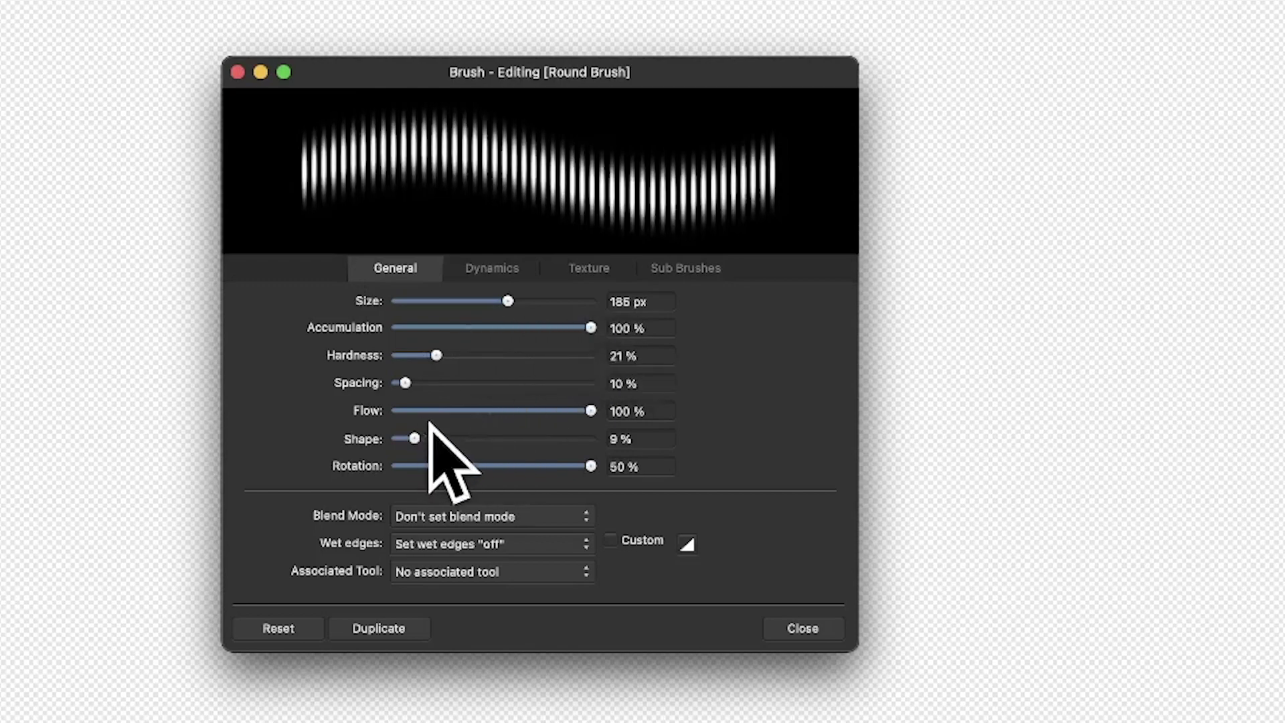
{"action": "left_click_drag", "start_coordinate": [415, 437], "coordinate": [507, 438]}
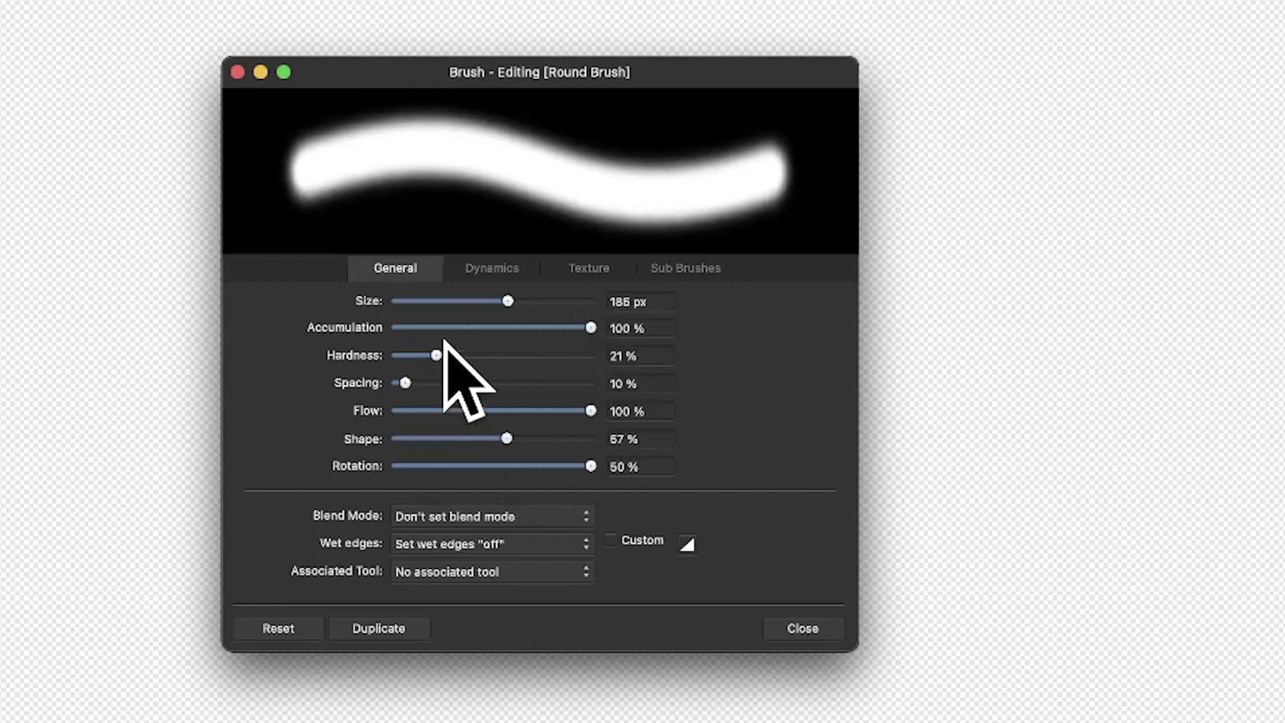
{"action": "mouse_move", "coordinate": [436, 354]}
{"action": "left_mouse_down"}
{"action": "mouse_move", "coordinate": [373, 348]}
{"action": "mouse_move", "coordinate": [562, 355]}
{"action": "mouse_move", "coordinate": [400, 356]}
{"action": "left_mouse_up"}
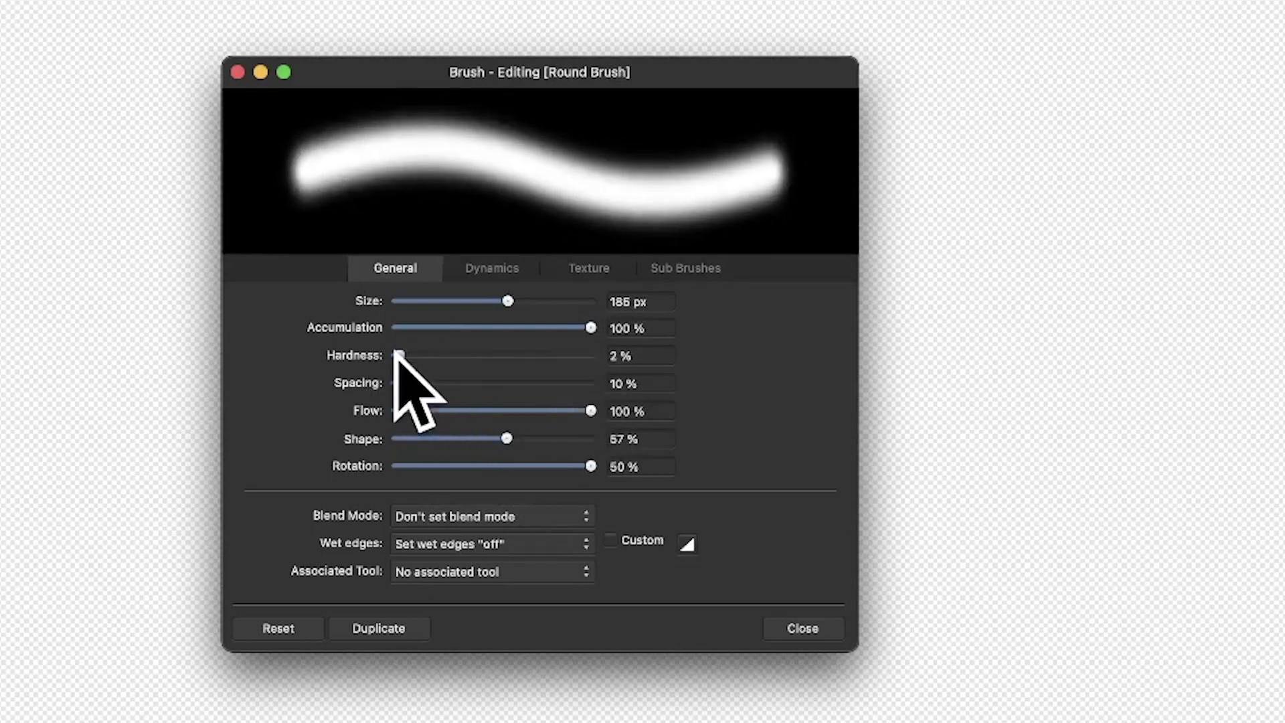
{"action": "mouse_move", "coordinate": [588, 327]}
{"action": "left_mouse_down"}
{"action": "mouse_move", "coordinate": [444, 328]}
{"action": "mouse_move", "coordinate": [684, 321]}
{"action": "left_mouse_up"}
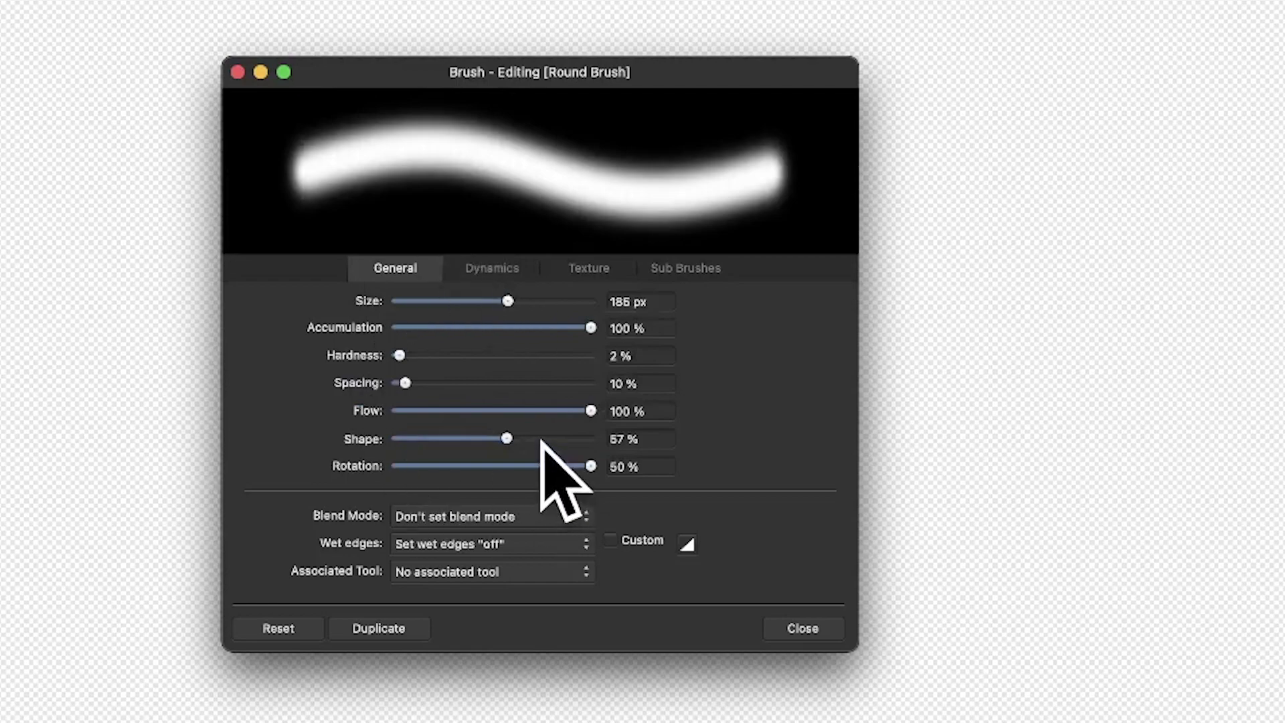
{"action": "left_click", "coordinate": [493, 269]}
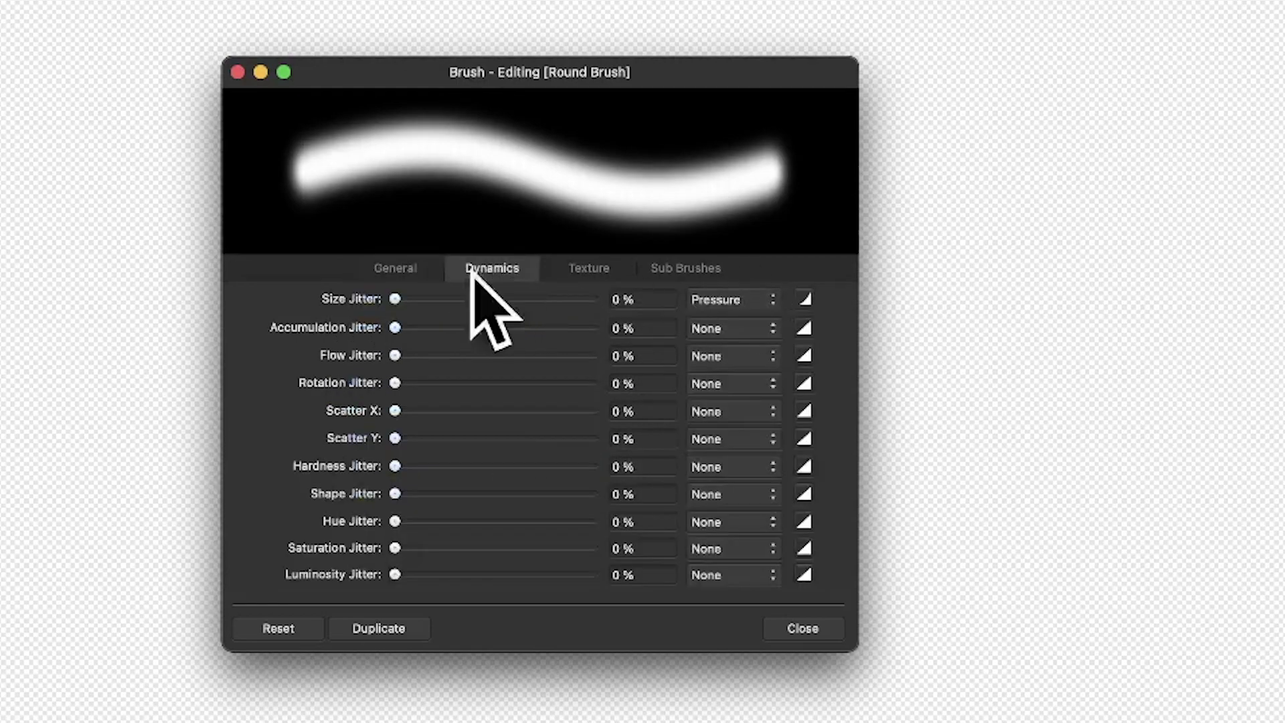
Set Size Jitter to 79% and Shape Jitter to 100%, test-paint, then clear the canvas.
{"action": "left_click_drag", "start_coordinate": [395, 299], "coordinate": [553, 299]}
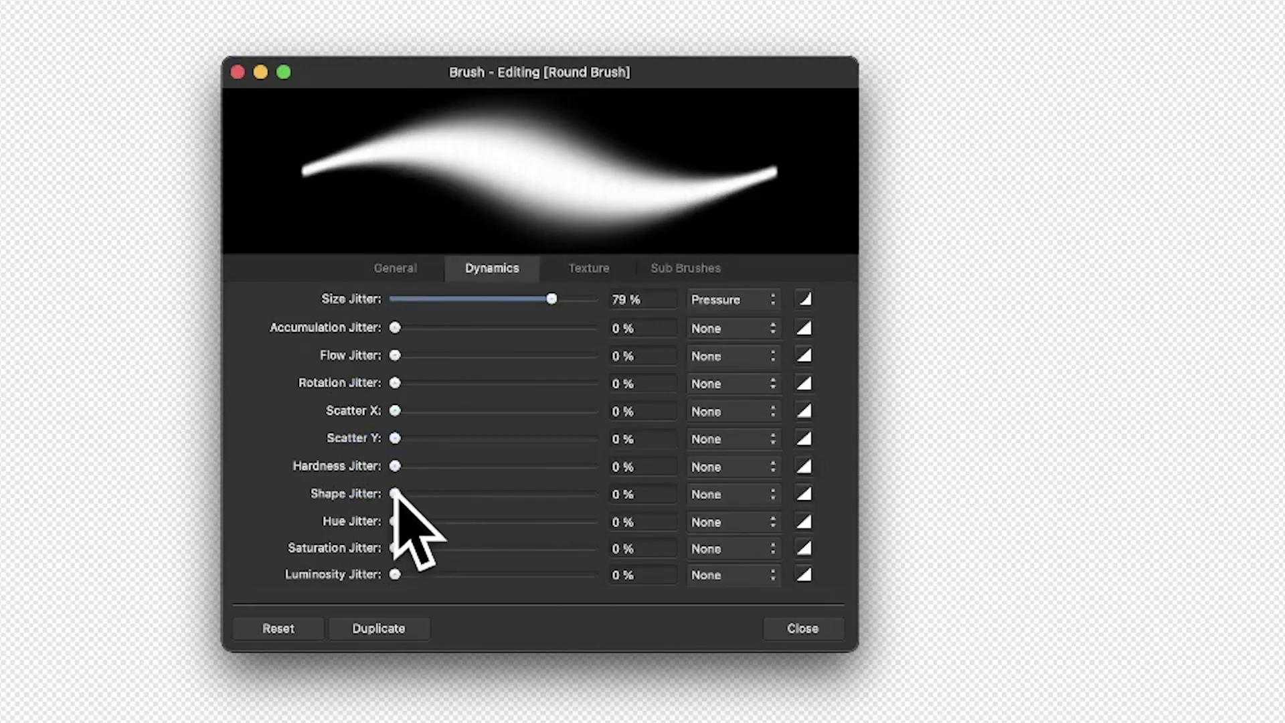
{"action": "mouse_move", "coordinate": [398, 493]}
{"action": "left_mouse_down"}
{"action": "mouse_move", "coordinate": [599, 495]}
{"action": "mouse_move", "coordinate": [645, 481]}
{"action": "left_mouse_up"}
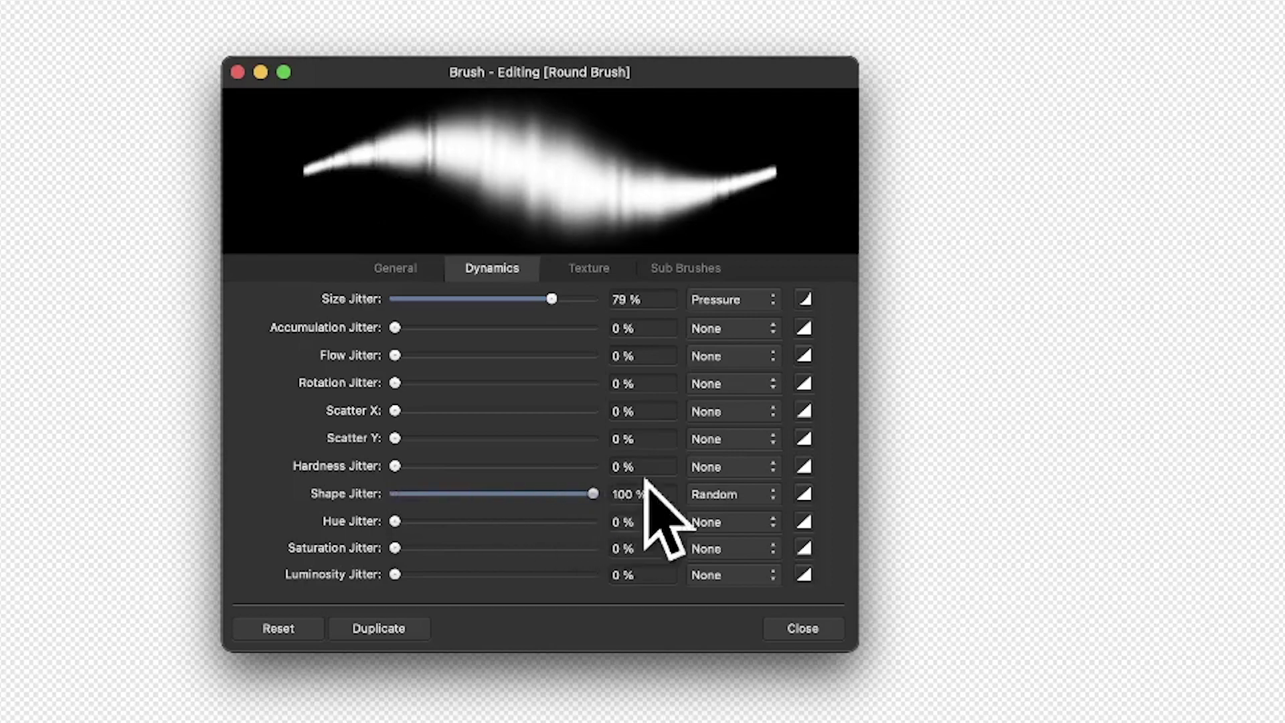
{"action": "left_click_drag", "start_coordinate": [919, 127], "coordinate": [1262, 127]}
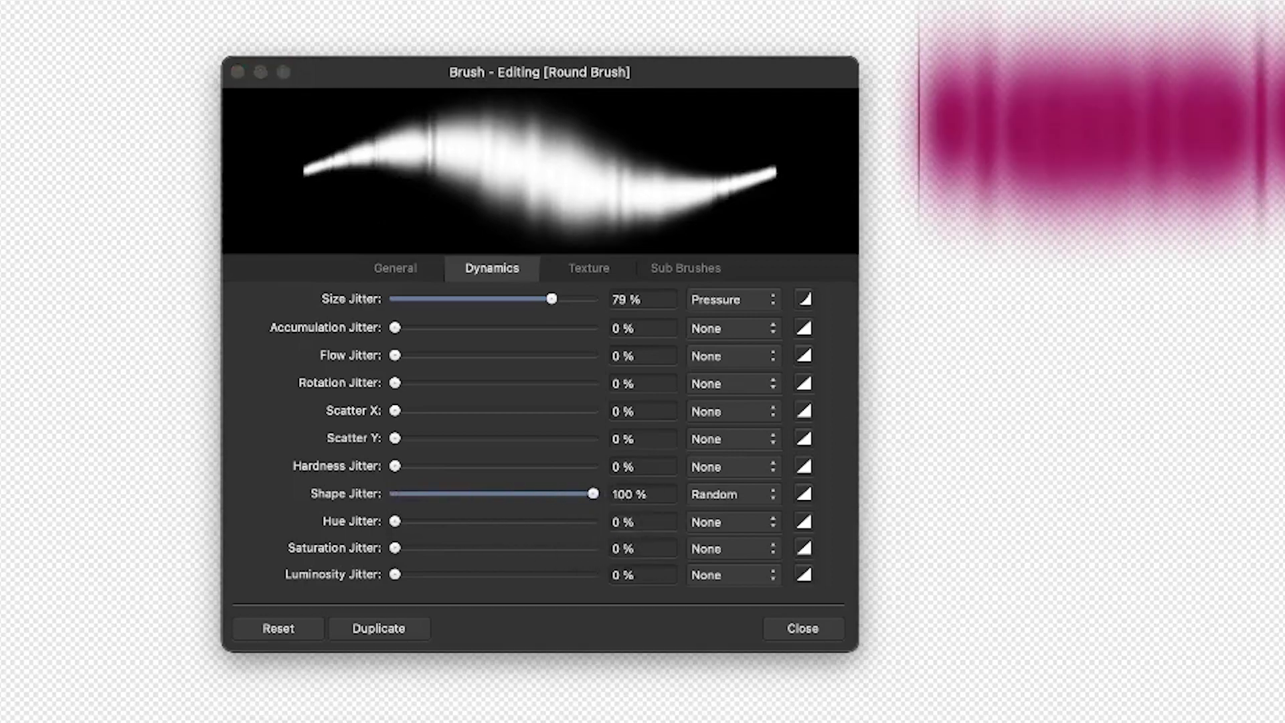
{"action": "left_click_drag", "start_coordinate": [975, 129], "coordinate": [894, 156]}
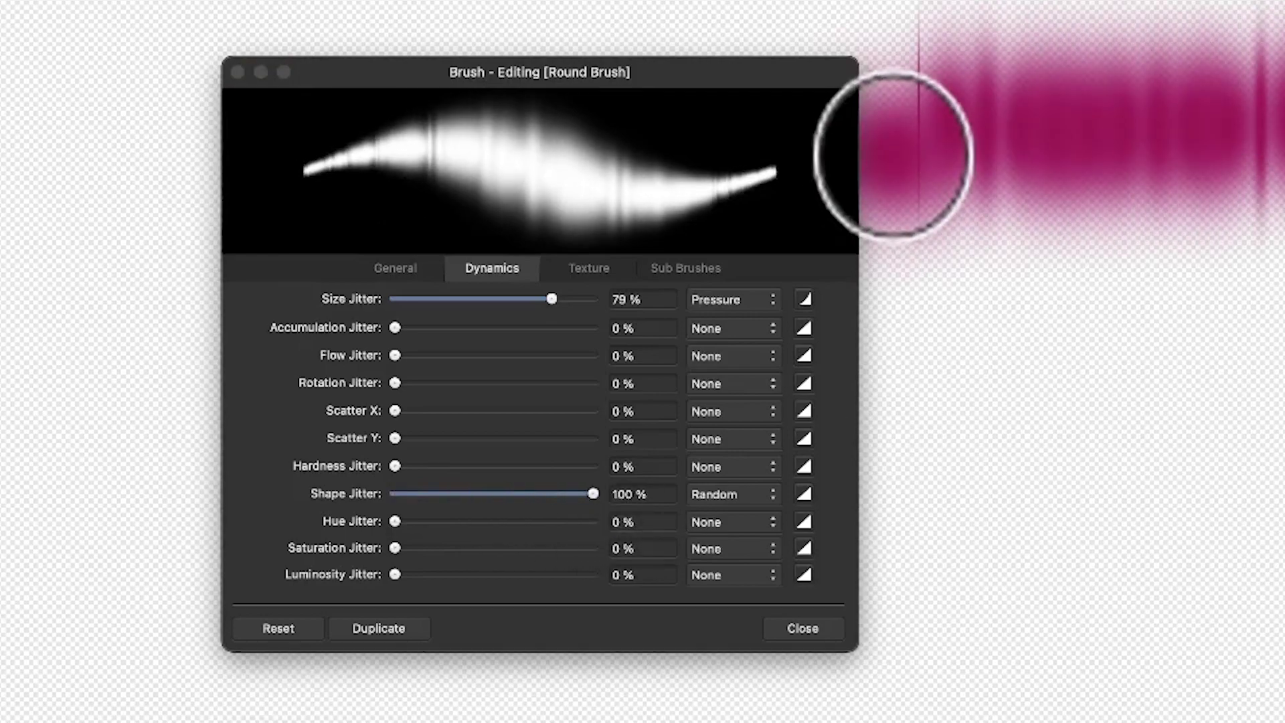
{"action": "key", "text": "super+z"}
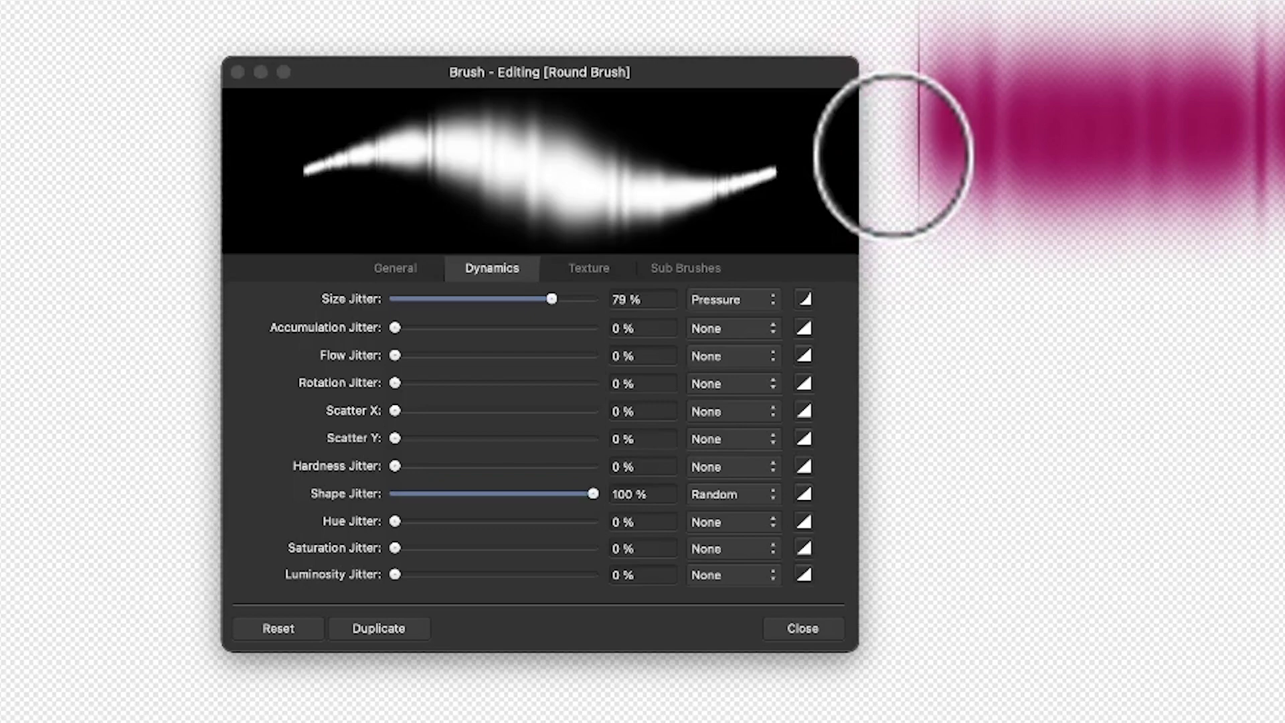
{"action": "key", "text": "super+z"}
{"action": "left_click", "coordinate": [893, 156]}
{"action": "key", "text": "super+z"}
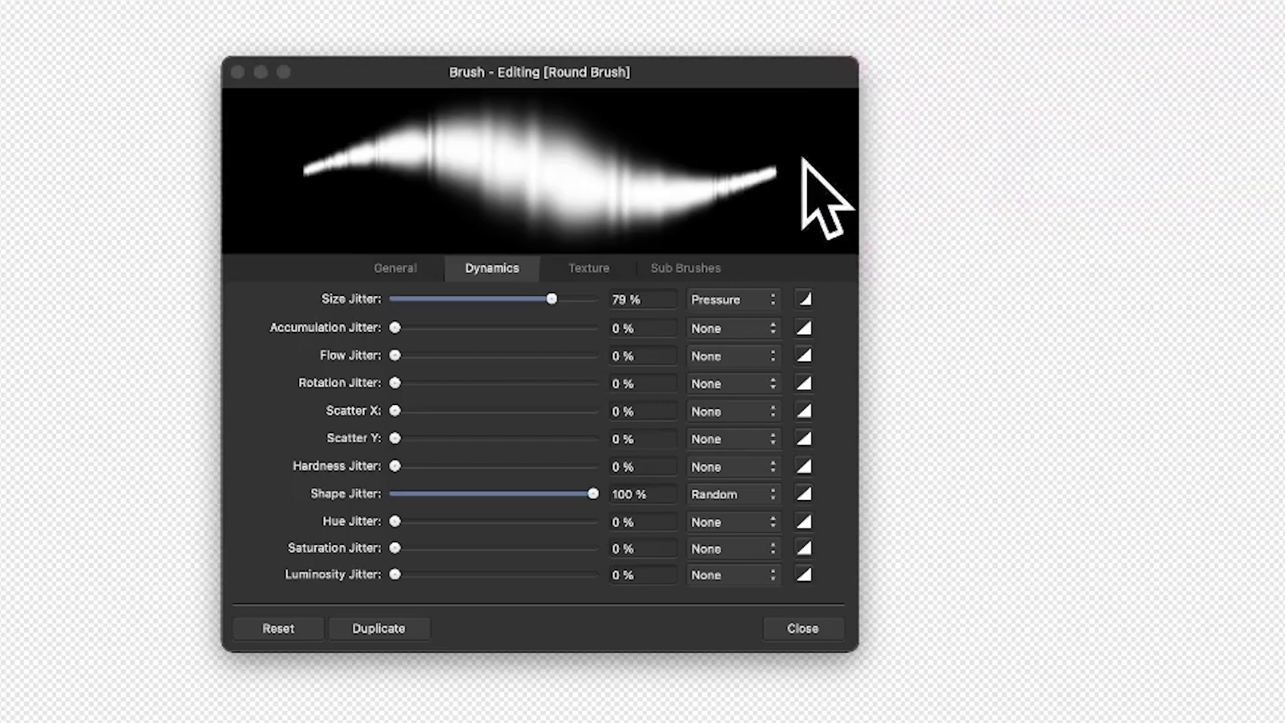
Set Flow Jitter to 92% Random and keep Size Jitter driven by Pressure, checking its curve.
{"action": "left_click_drag", "start_coordinate": [399, 356], "coordinate": [576, 357]}
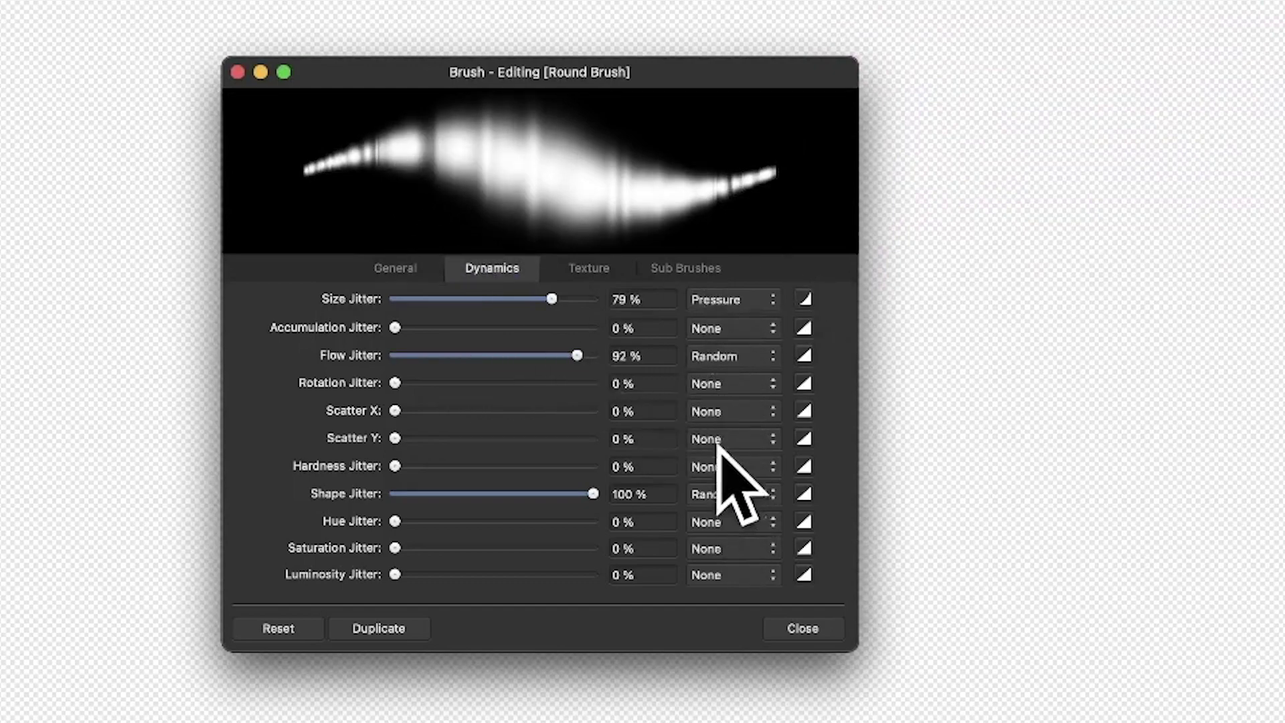
{"action": "left_click", "coordinate": [736, 298]}
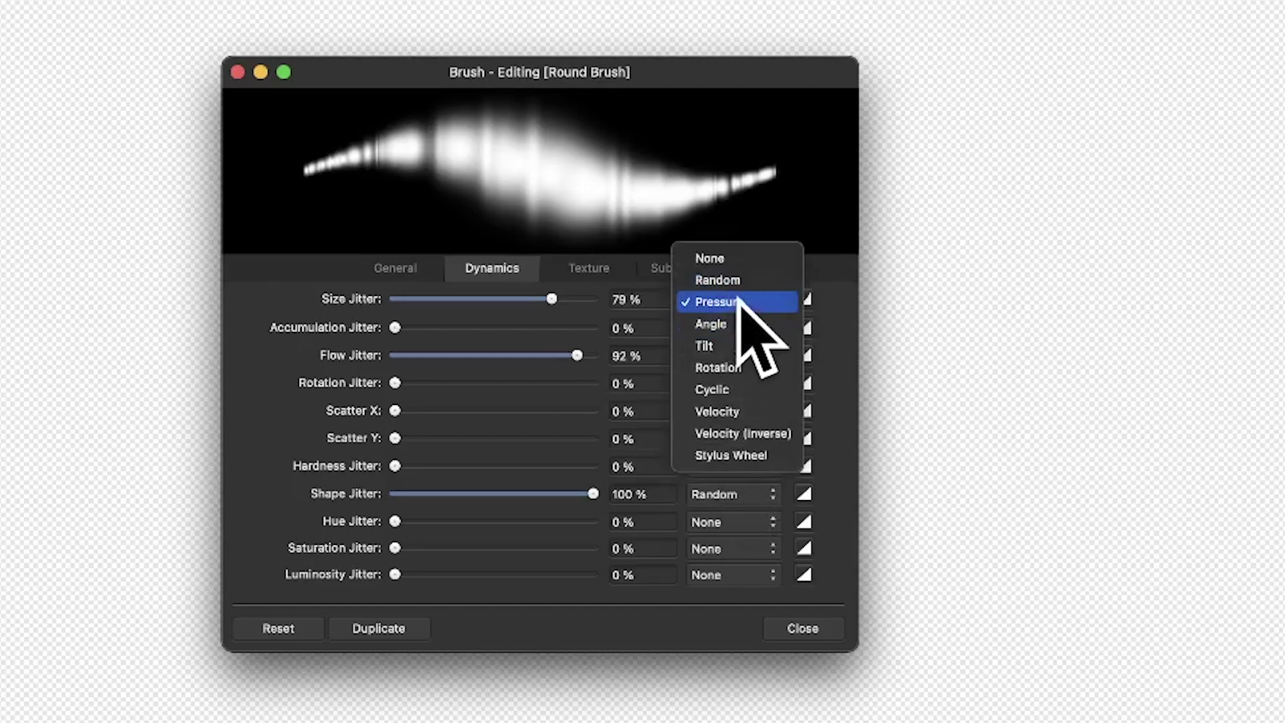
{"action": "left_click", "coordinate": [738, 302]}
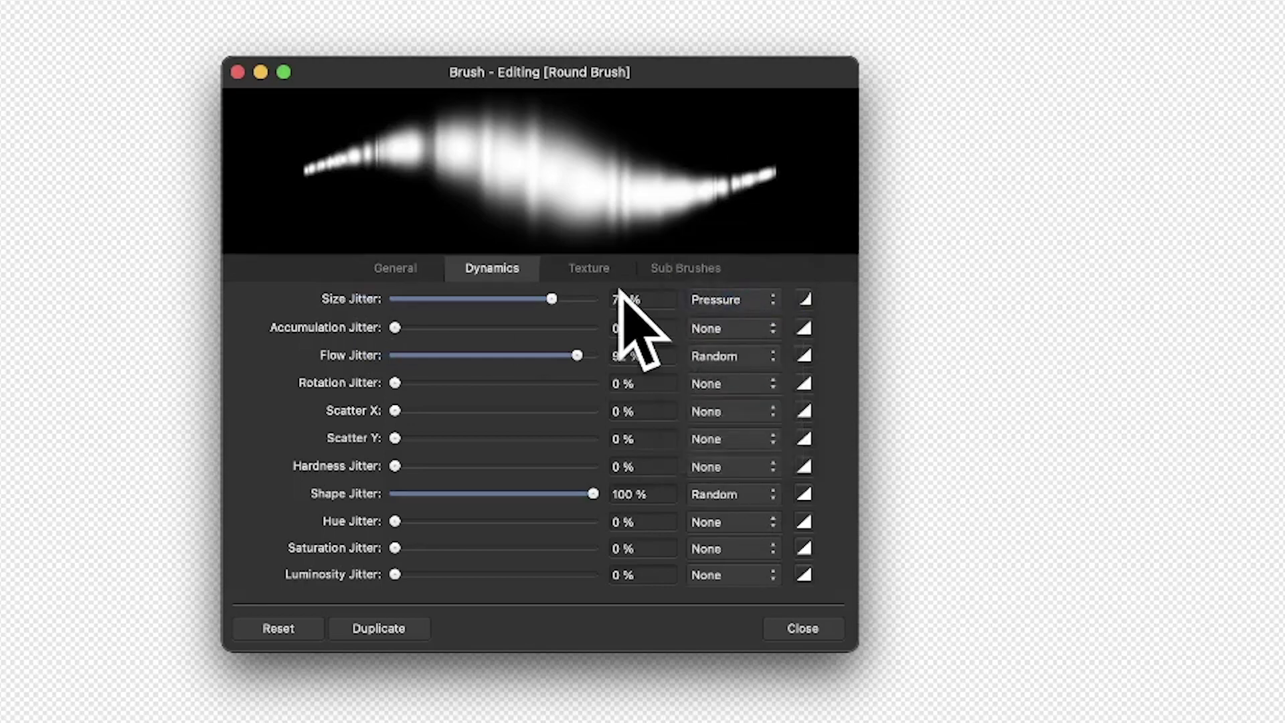
{"action": "left_click", "coordinate": [805, 299]}
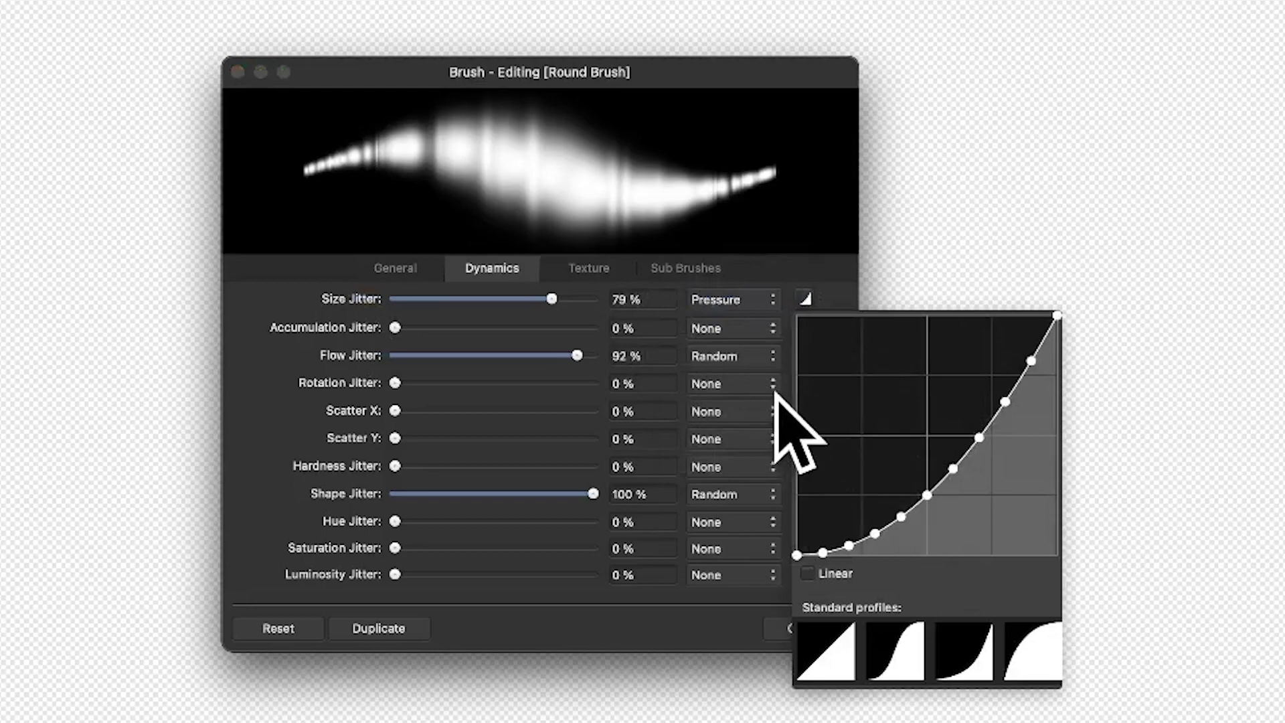
{"action": "left_click", "coordinate": [279, 307]}
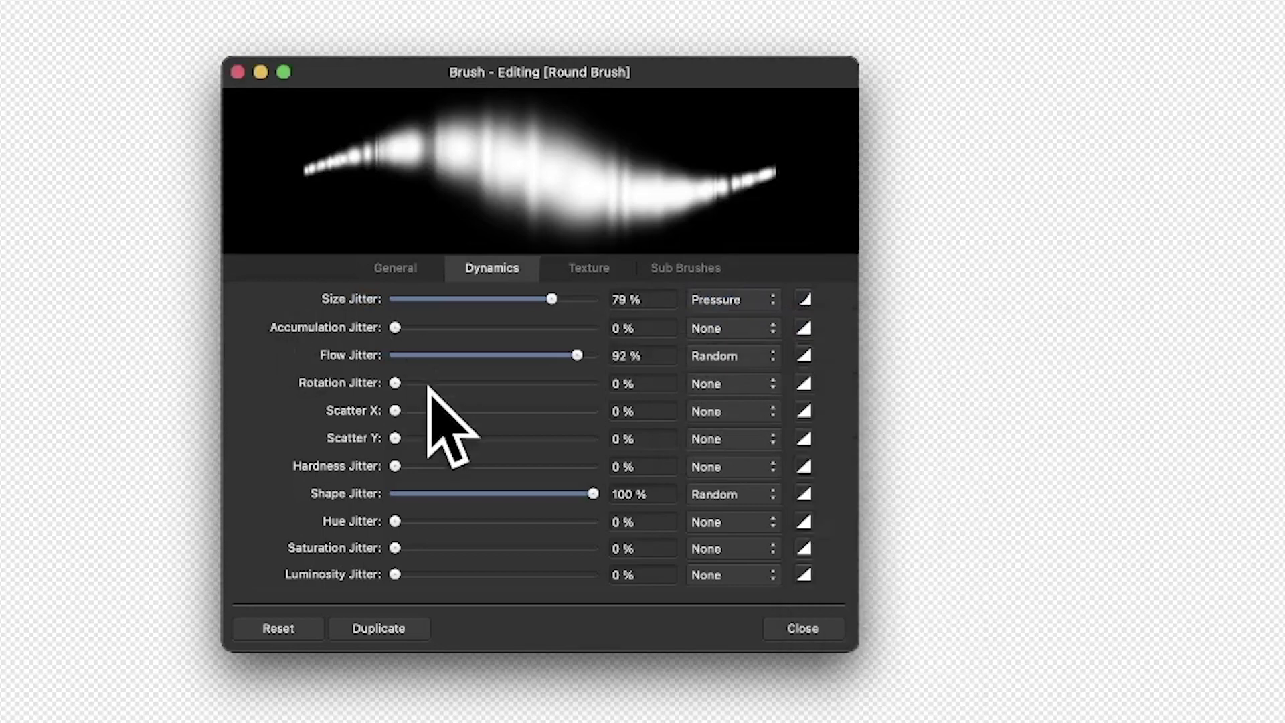
Set Rotation Jitter to 98% Random and lower the General Shape to 32%.
{"action": "mouse_move", "coordinate": [396, 382]}
{"action": "left_mouse_down"}
{"action": "mouse_move", "coordinate": [629, 395]}
{"action": "mouse_move", "coordinate": [542, 384]}
{"action": "mouse_move", "coordinate": [591, 377]}
{"action": "left_mouse_up"}
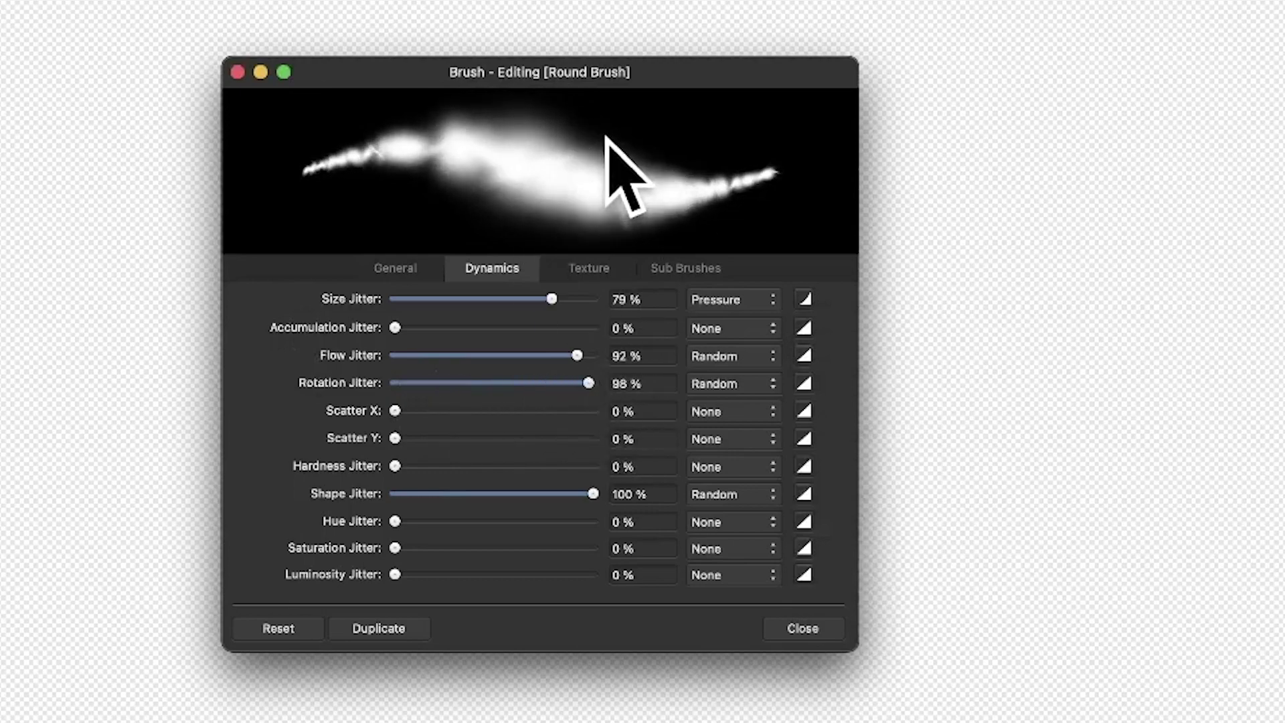
{"action": "left_click", "coordinate": [400, 273]}
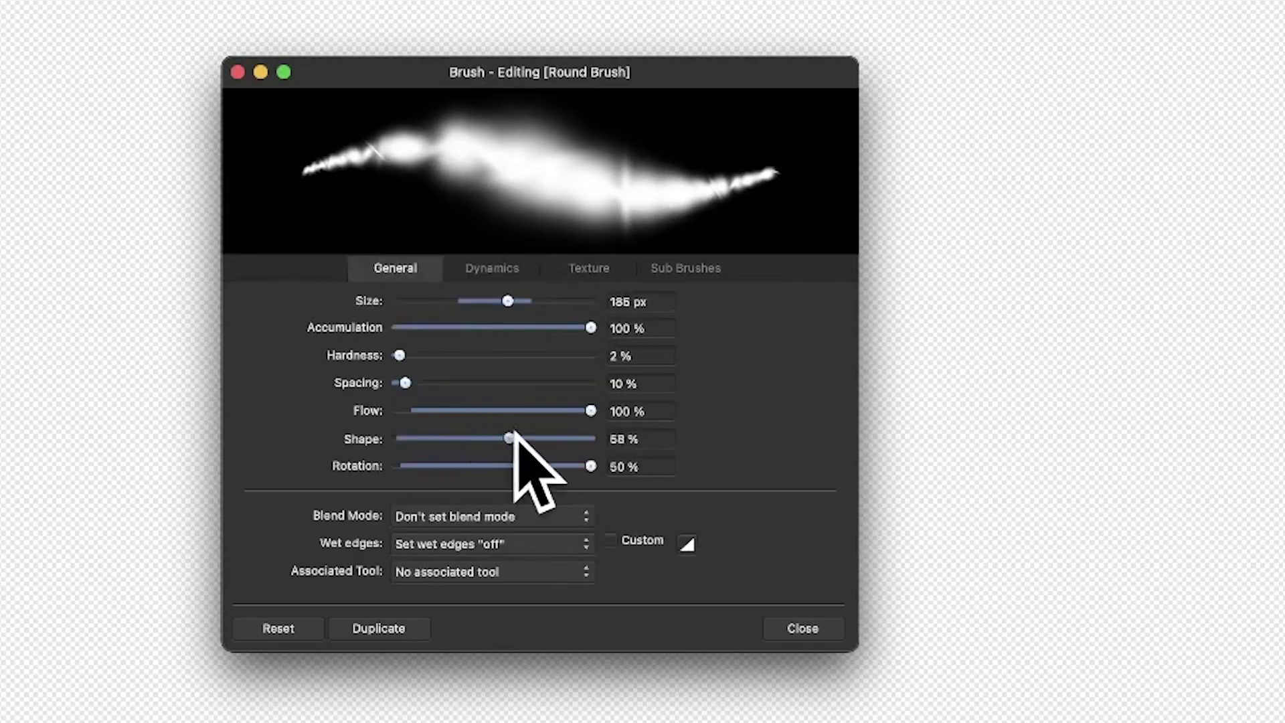
{"action": "mouse_move", "coordinate": [510, 439]}
{"action": "left_mouse_down"}
{"action": "mouse_move", "coordinate": [649, 436]}
{"action": "mouse_move", "coordinate": [252, 422]}
{"action": "mouse_move", "coordinate": [540, 424]}
{"action": "mouse_move", "coordinate": [442, 426]}
{"action": "mouse_move", "coordinate": [460, 426]}
{"action": "left_mouse_up"}
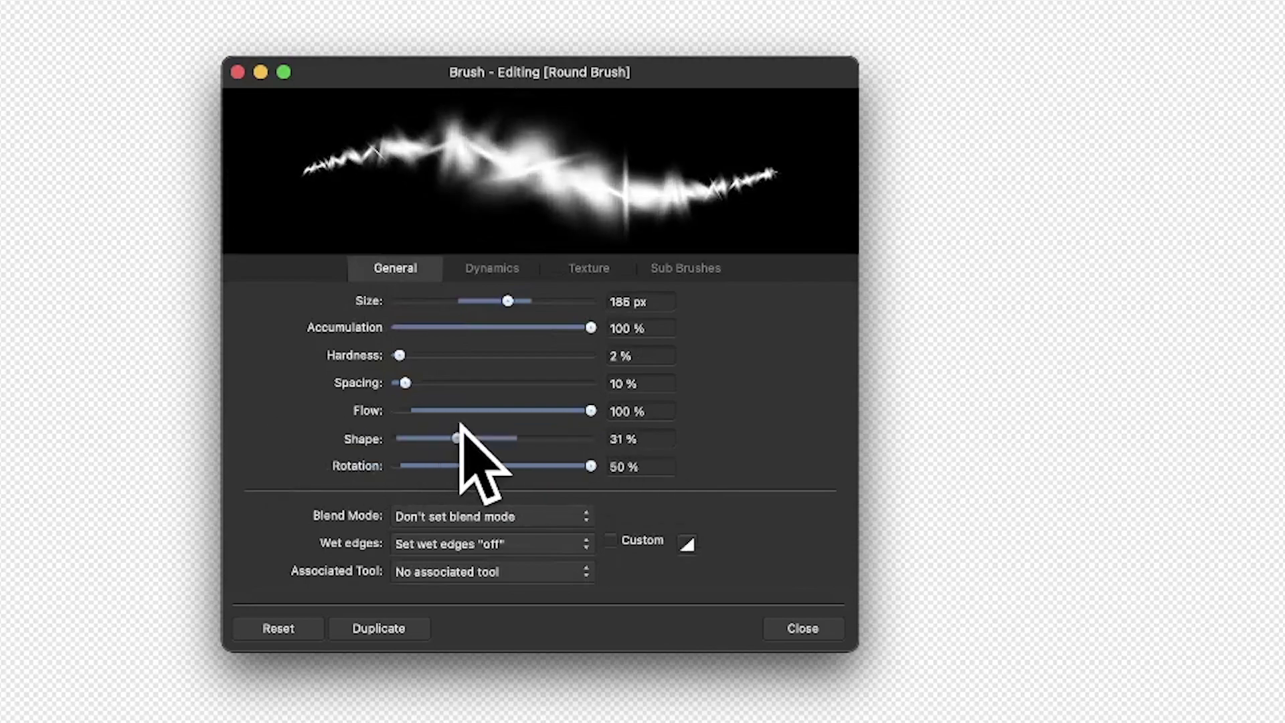
{"action": "left_click", "coordinate": [495, 268]}
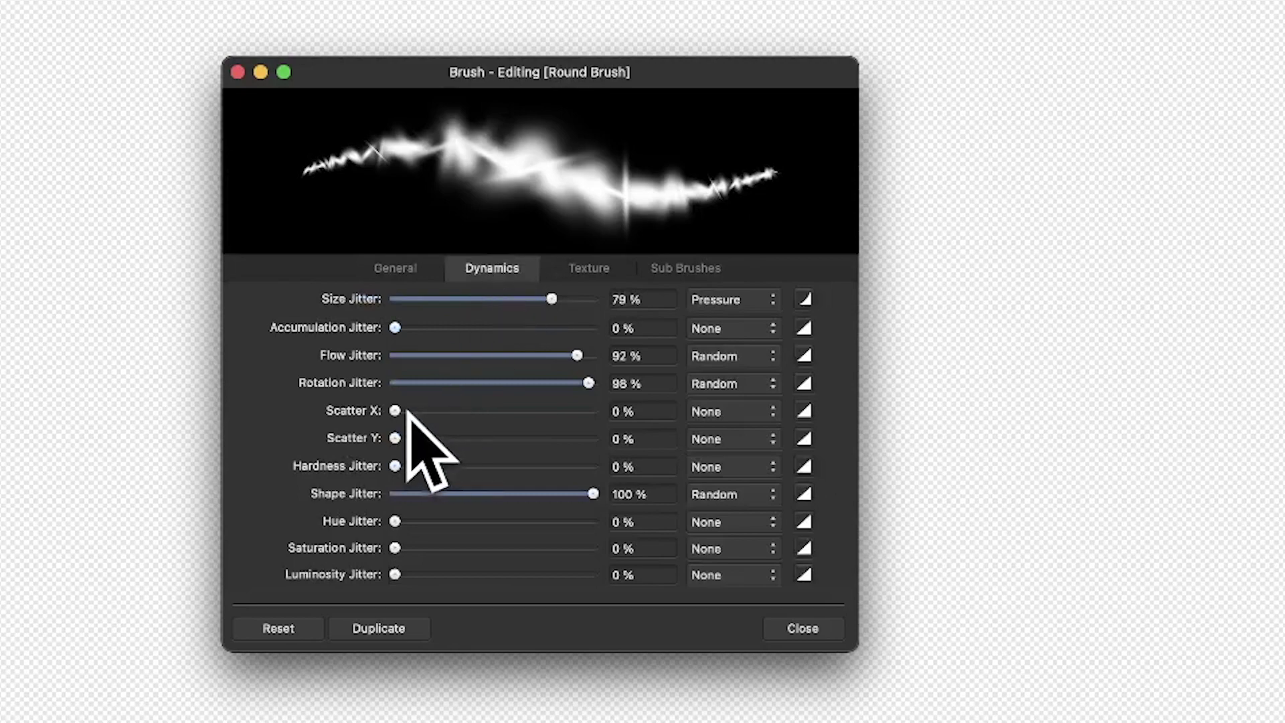
Set Scatter X to 241% and Scatter Y to 240%, testing and undoing scattered strokes.
{"action": "left_click_drag", "start_coordinate": [396, 411], "coordinate": [513, 410]}
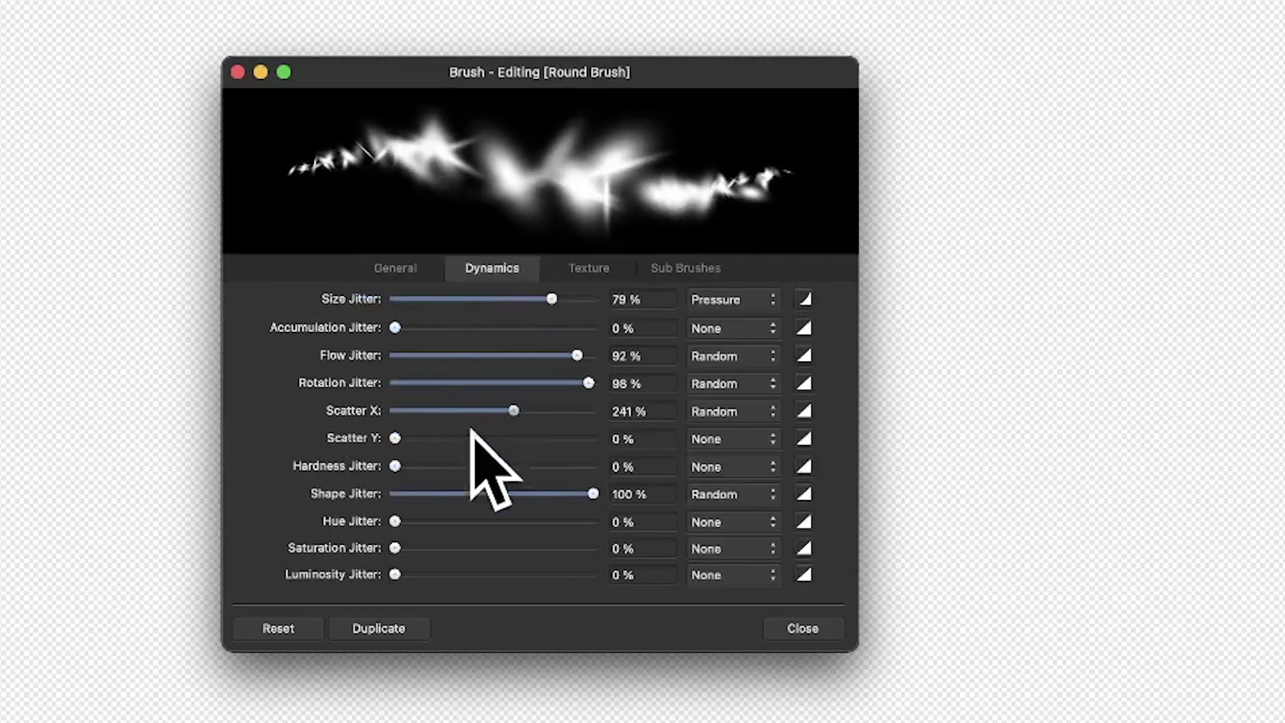
{"action": "mouse_move", "coordinate": [975, 40]}
{"action": "left_mouse_down"}
{"action": "mouse_move", "coordinate": [975, 172]}
{"action": "mouse_move", "coordinate": [1244, 334]}
{"action": "mouse_move", "coordinate": [1158, 509]}
{"action": "mouse_move", "coordinate": [990, 719]}
{"action": "left_mouse_up"}
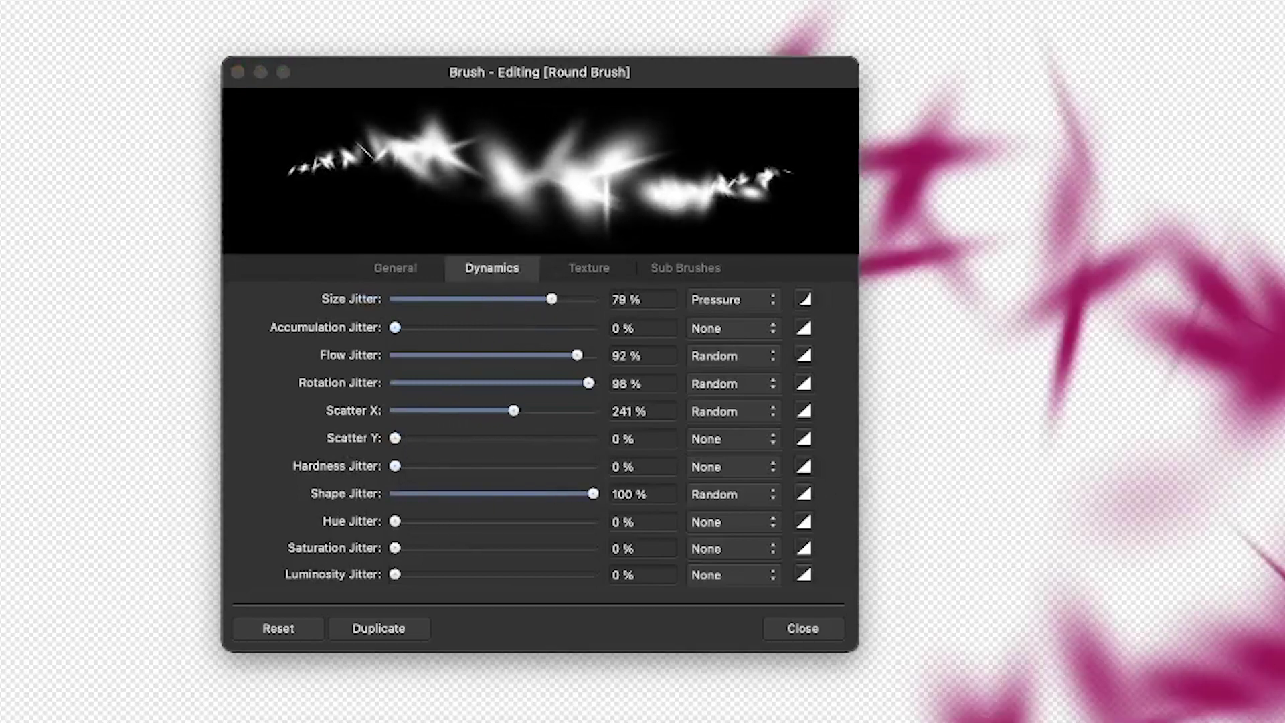
{"action": "key", "text": "super+z"}
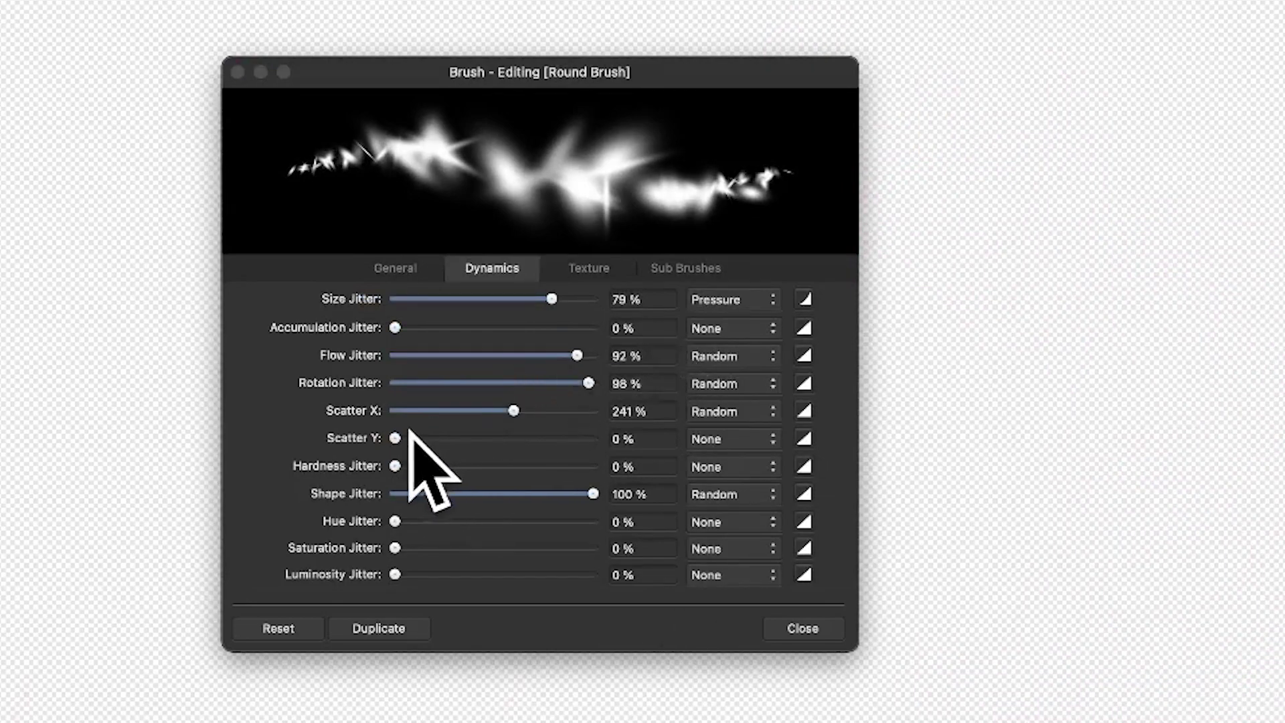
{"action": "left_click_drag", "start_coordinate": [395, 438], "coordinate": [513, 438]}
{"action": "mouse_move", "coordinate": [1162, 253]}
{"action": "left_mouse_down"}
{"action": "mouse_move", "coordinate": [1262, 330]}
{"action": "mouse_move", "coordinate": [1278, 402]}
{"action": "mouse_move", "coordinate": [1137, 469]}
{"action": "left_mouse_up"}
{"action": "mouse_move", "coordinate": [100, 402]}
{"action": "left_mouse_down"}
{"action": "mouse_move", "coordinate": [267, 682]}
{"action": "mouse_move", "coordinate": [1263, 677]}
{"action": "mouse_move", "coordinate": [1192, 201]}
{"action": "mouse_move", "coordinate": [851, 268]}
{"action": "mouse_move", "coordinate": [1147, 243]}
{"action": "left_mouse_up"}
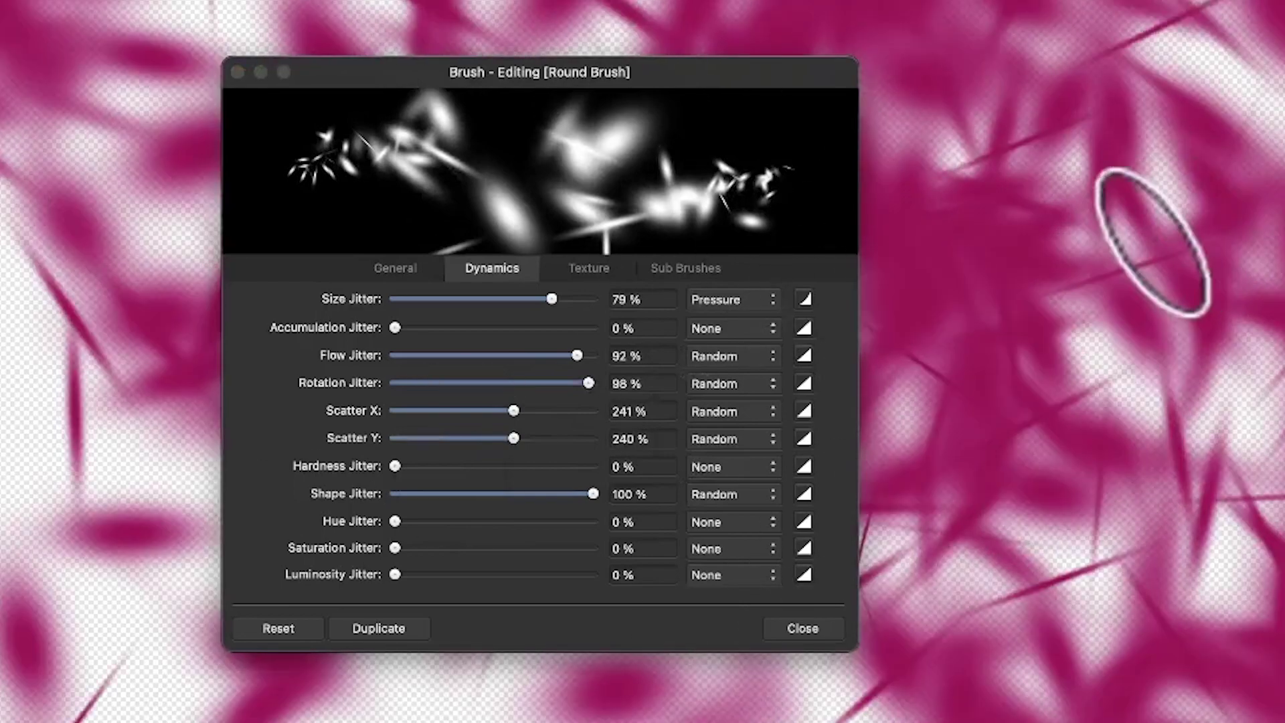
{"action": "key", "text": "super+z"}
{"action": "left_click", "coordinate": [1104, 234]}
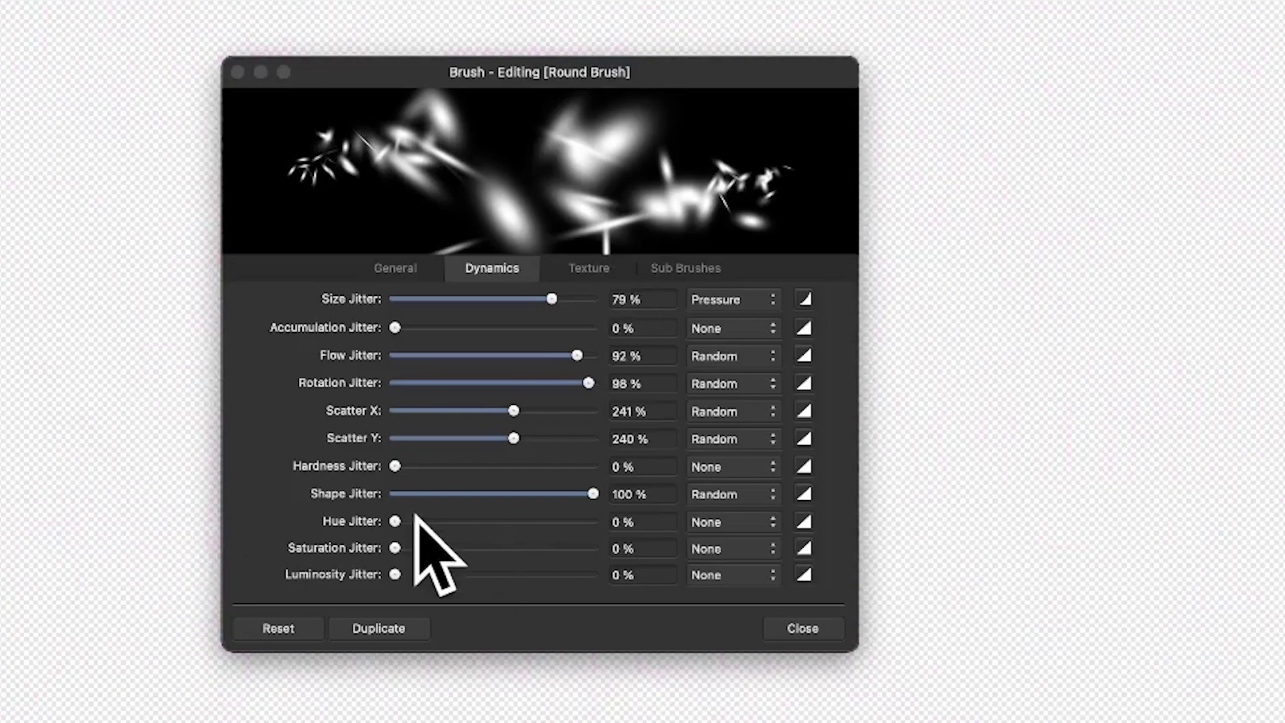
Set Hue Jitter 100%, Saturation 88% and Luminosity 71% Random, then paint multicoloured test strokes.
{"action": "left_click_drag", "start_coordinate": [419, 521], "coordinate": [596, 521]}
{"action": "left_click_drag", "start_coordinate": [484, 547], "coordinate": [569, 547]}
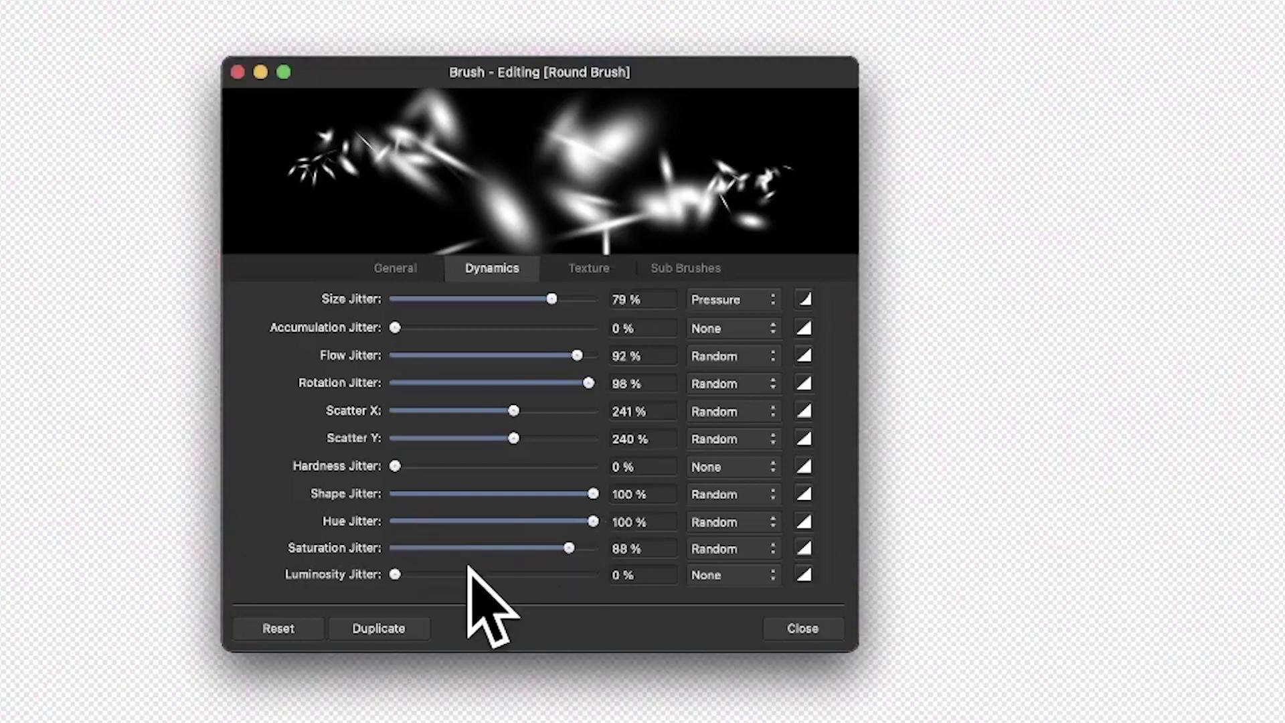
{"action": "left_click_drag", "start_coordinate": [473, 574], "coordinate": [536, 575]}
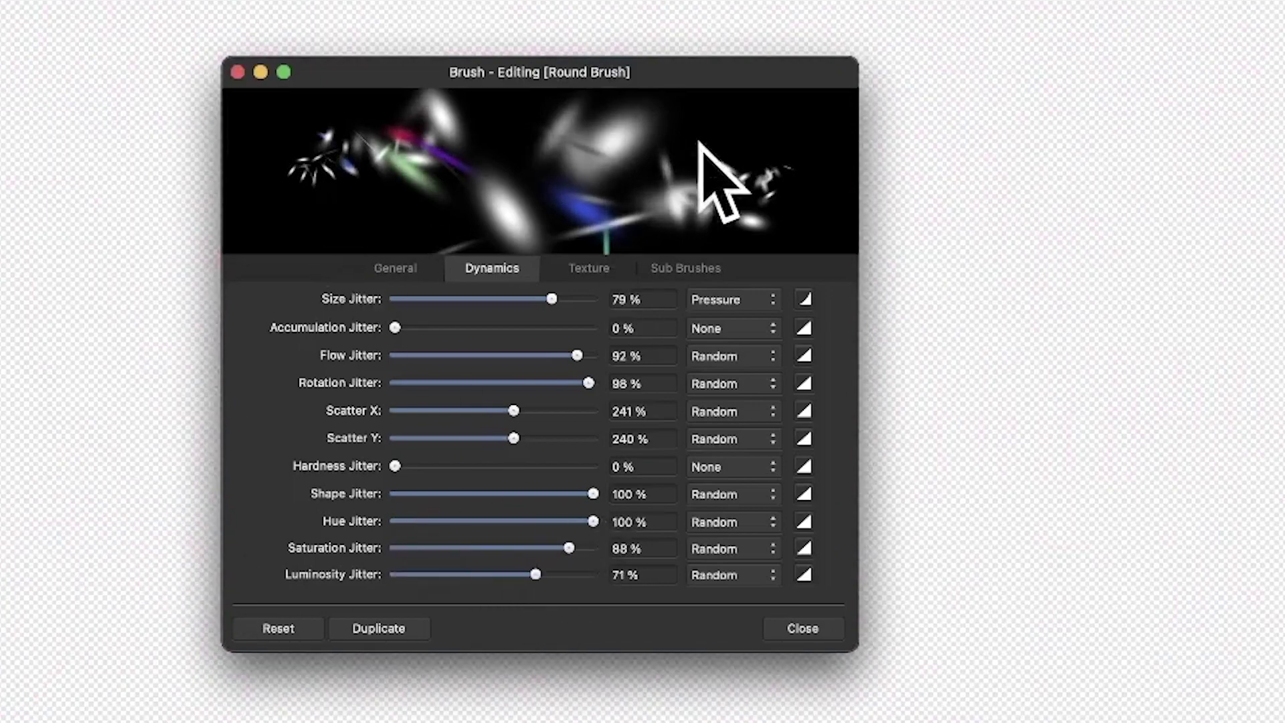
{"action": "mouse_move", "coordinate": [1082, 321]}
{"action": "left_mouse_down"}
{"action": "mouse_move", "coordinate": [1082, 201]}
{"action": "mouse_move", "coordinate": [1218, 213]}
{"action": "mouse_move", "coordinate": [696, 516]}
{"action": "mouse_move", "coordinate": [1171, 468]}
{"action": "mouse_move", "coordinate": [1113, 157]}
{"action": "mouse_move", "coordinate": [308, 378]}
{"action": "mouse_move", "coordinate": [133, 100]}
{"action": "mouse_move", "coordinate": [201, 669]}
{"action": "mouse_move", "coordinate": [67, 468]}
{"action": "mouse_move", "coordinate": [1071, 569]}
{"action": "left_mouse_up"}
{"action": "mouse_move", "coordinate": [589, 689]}
{"action": "left_mouse_down"}
{"action": "mouse_move", "coordinate": [58, 150]}
{"action": "mouse_move", "coordinate": [26, 401]}
{"action": "mouse_move", "coordinate": [63, 510]}
{"action": "mouse_move", "coordinate": [122, 524]}
{"action": "mouse_move", "coordinate": [200, 589]}
{"action": "left_mouse_up"}
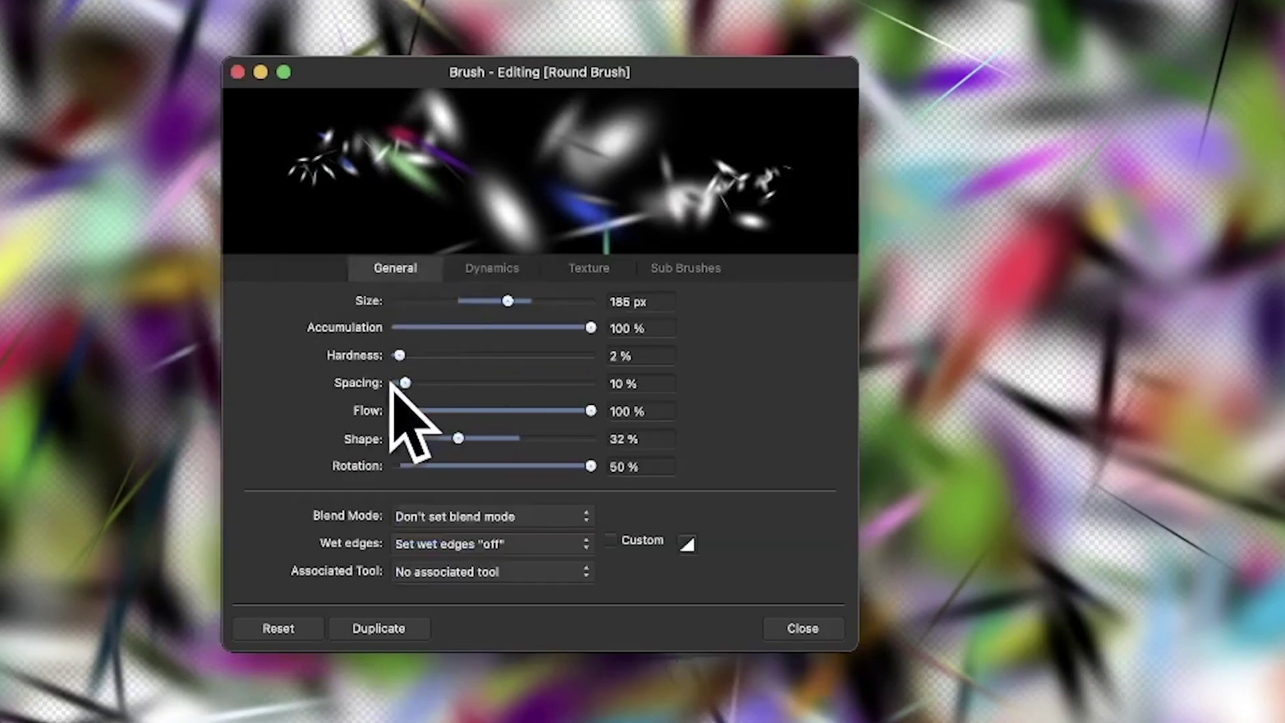
Tighten Spacing to 3% and raise Shape to 90% for rounder, softer dabs.
{"action": "left_click_drag", "start_coordinate": [400, 380], "coordinate": [397, 380]}
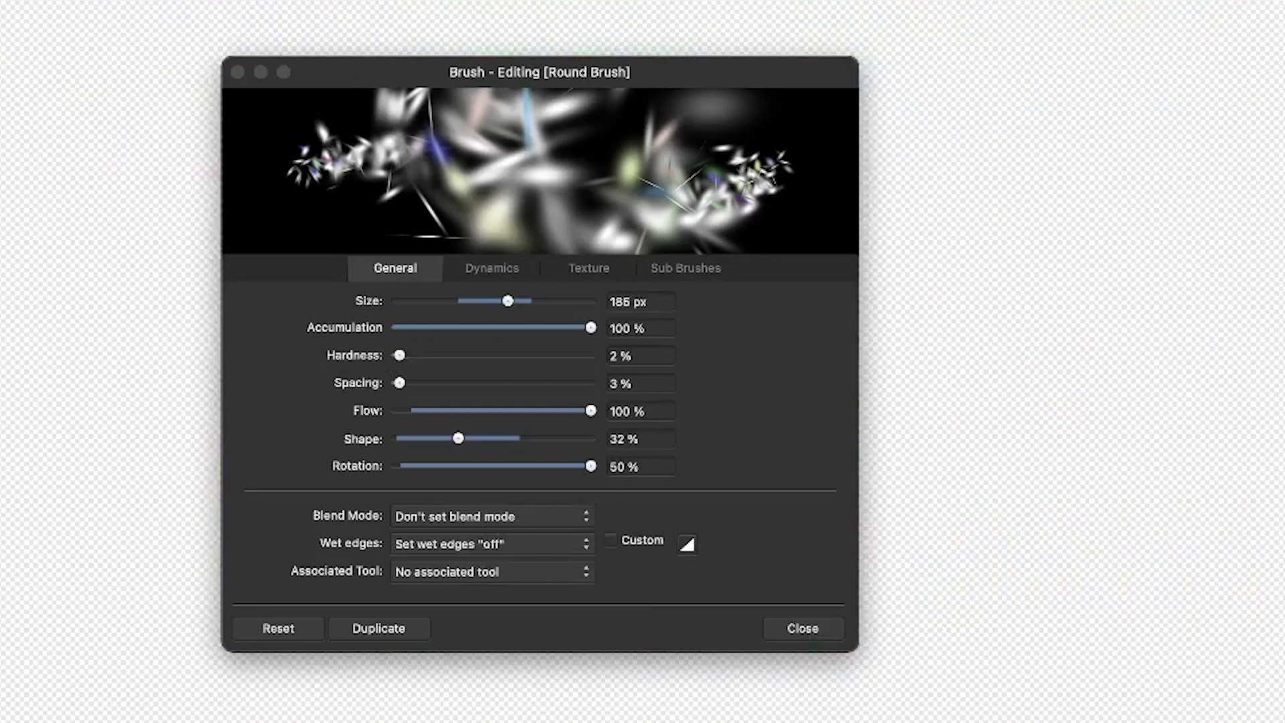
{"action": "left_click", "coordinate": [598, 275]}
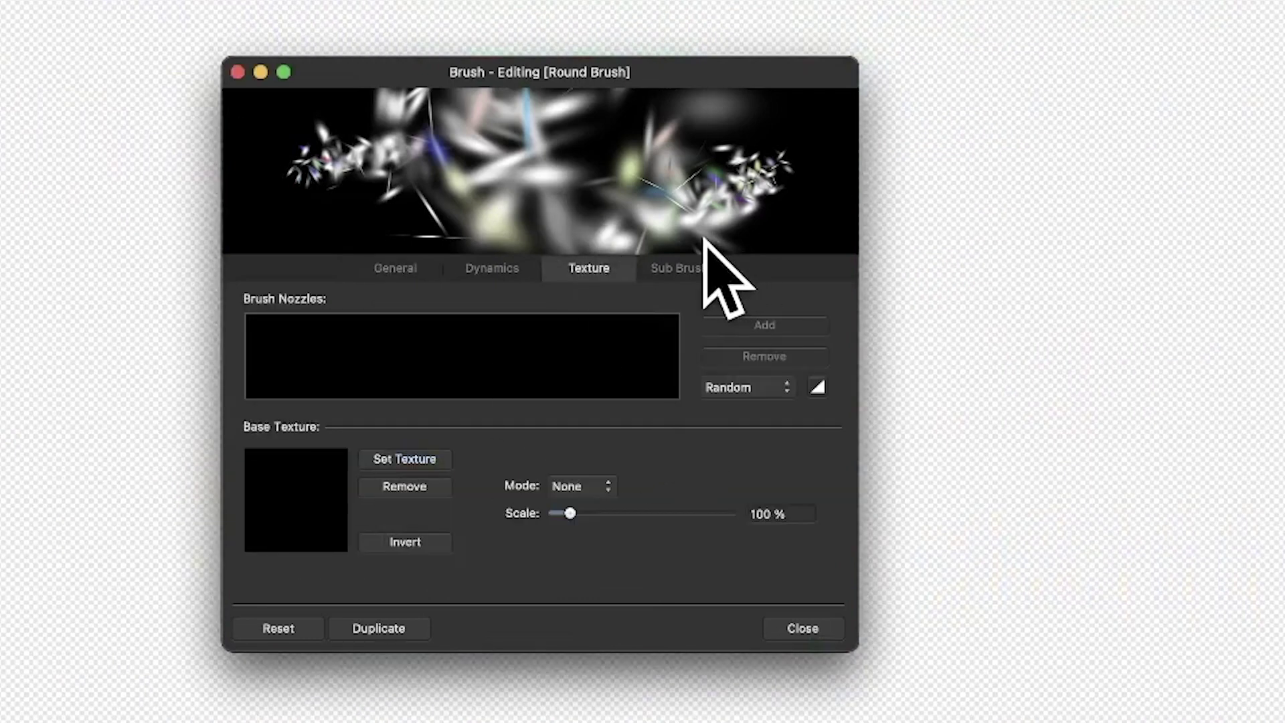
{"action": "left_click", "coordinate": [689, 264]}
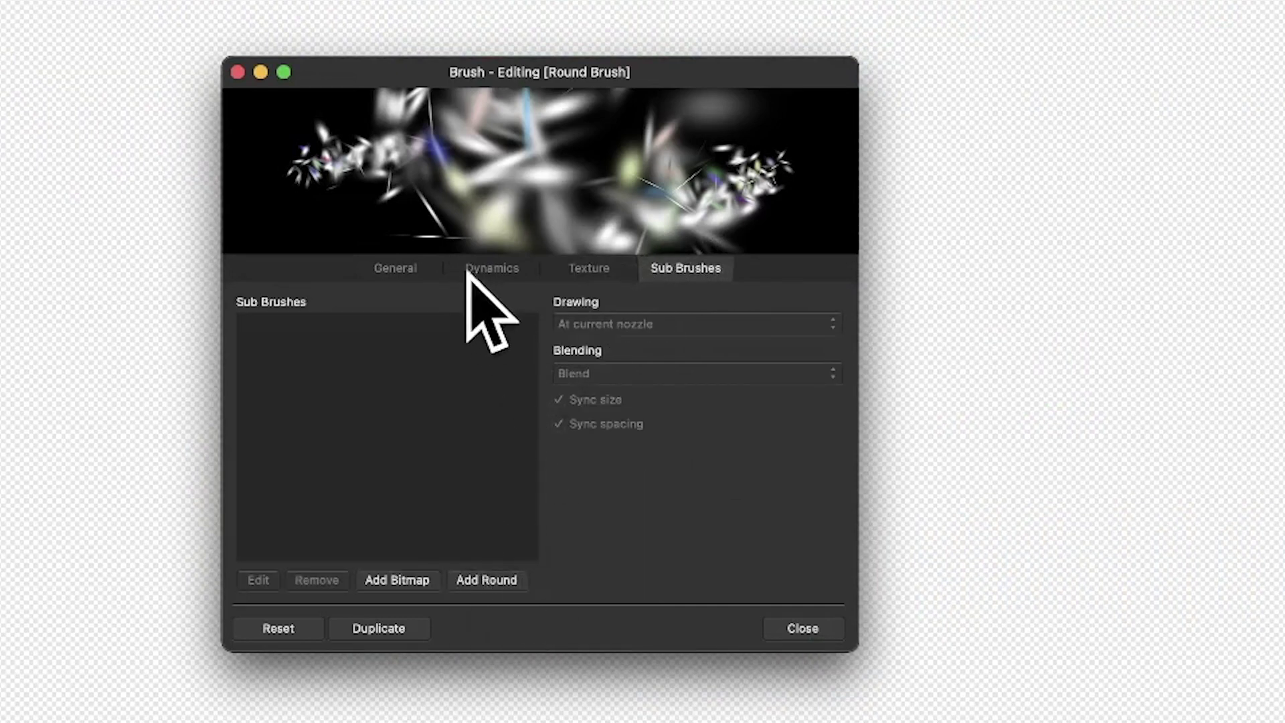
{"action": "left_click", "coordinate": [403, 266]}
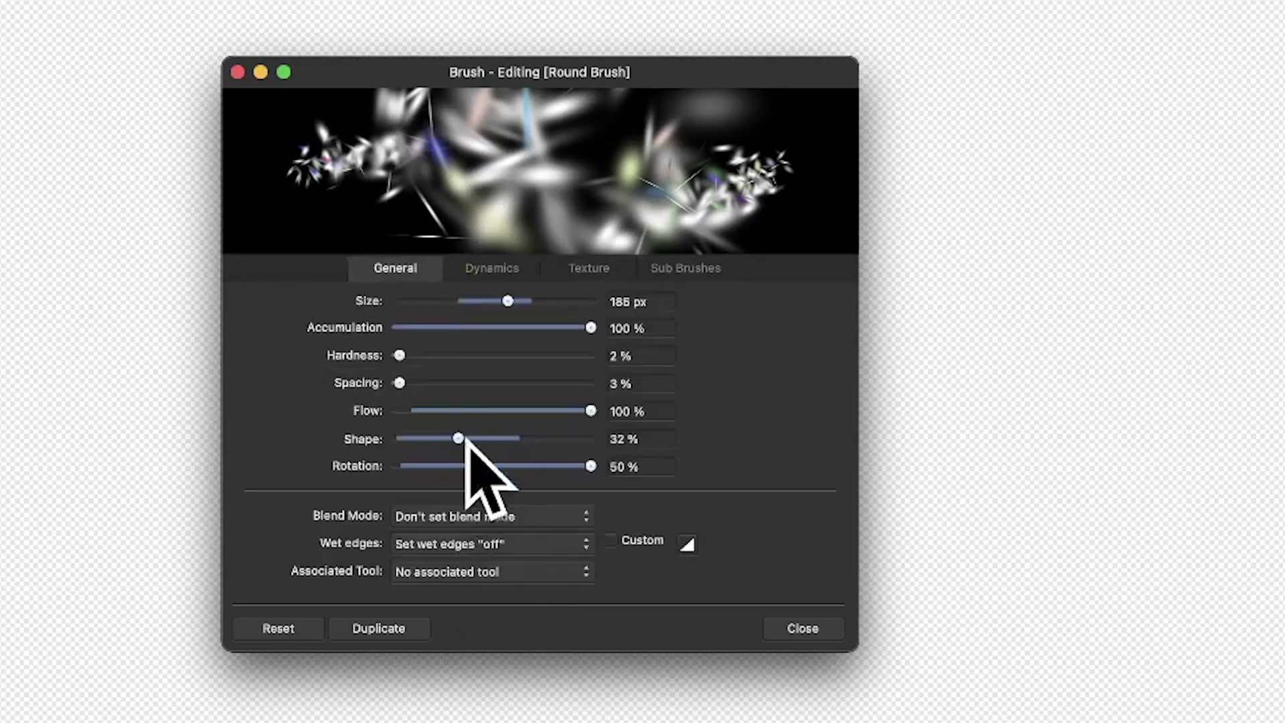
{"action": "left_click_drag", "start_coordinate": [466, 433], "coordinate": [568, 437]}
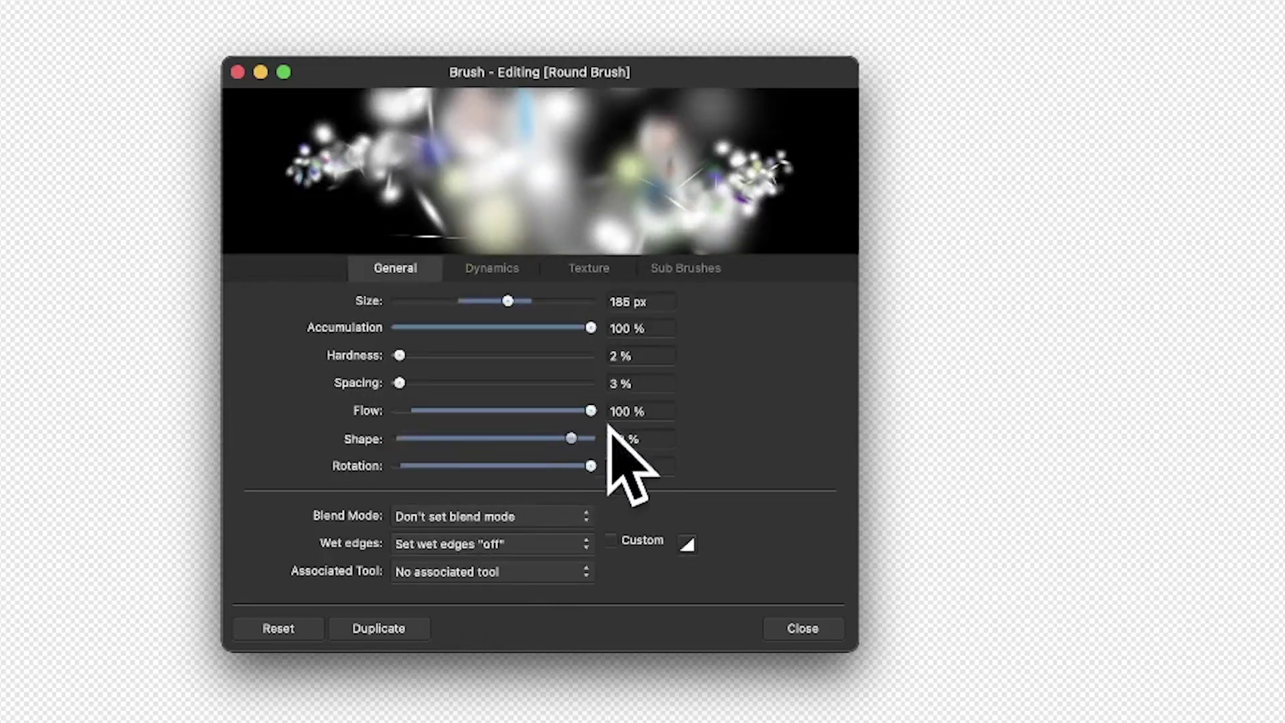
{"action": "left_click", "coordinate": [684, 269]}
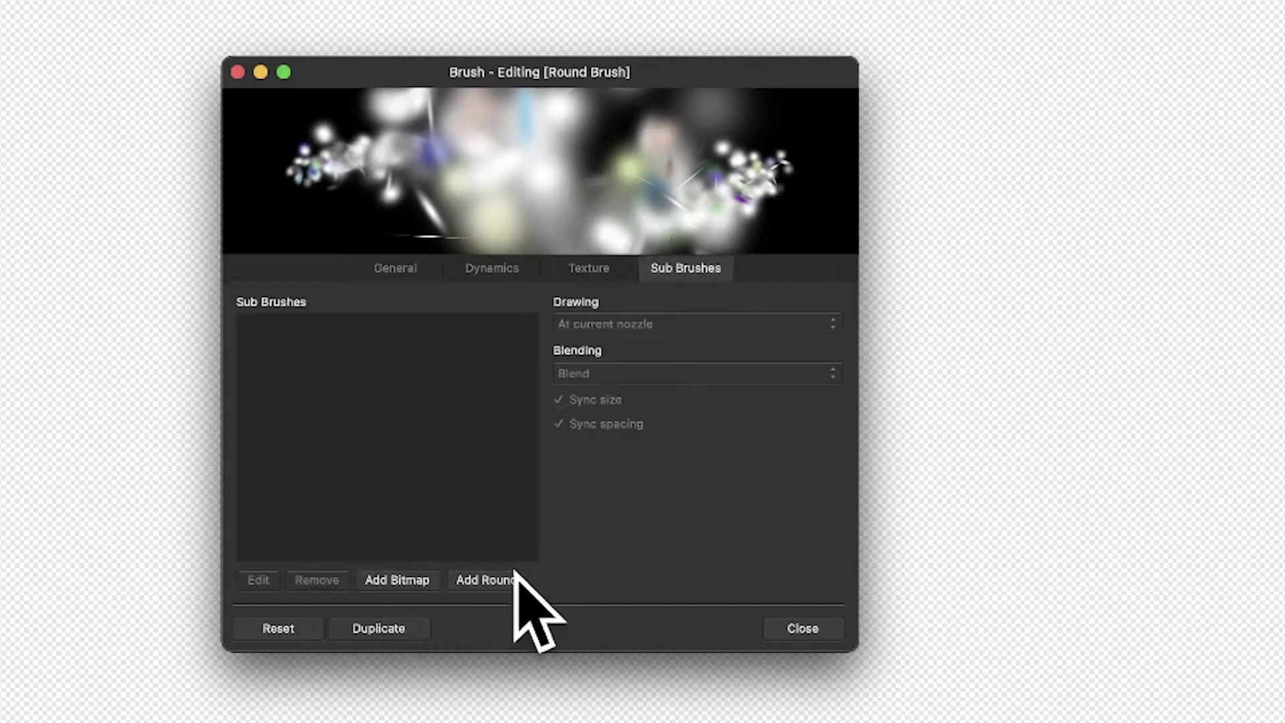
Add a round sub-brush and open it in the Sub-Brush Editor, moved aside.
{"action": "left_click", "coordinate": [487, 580]}
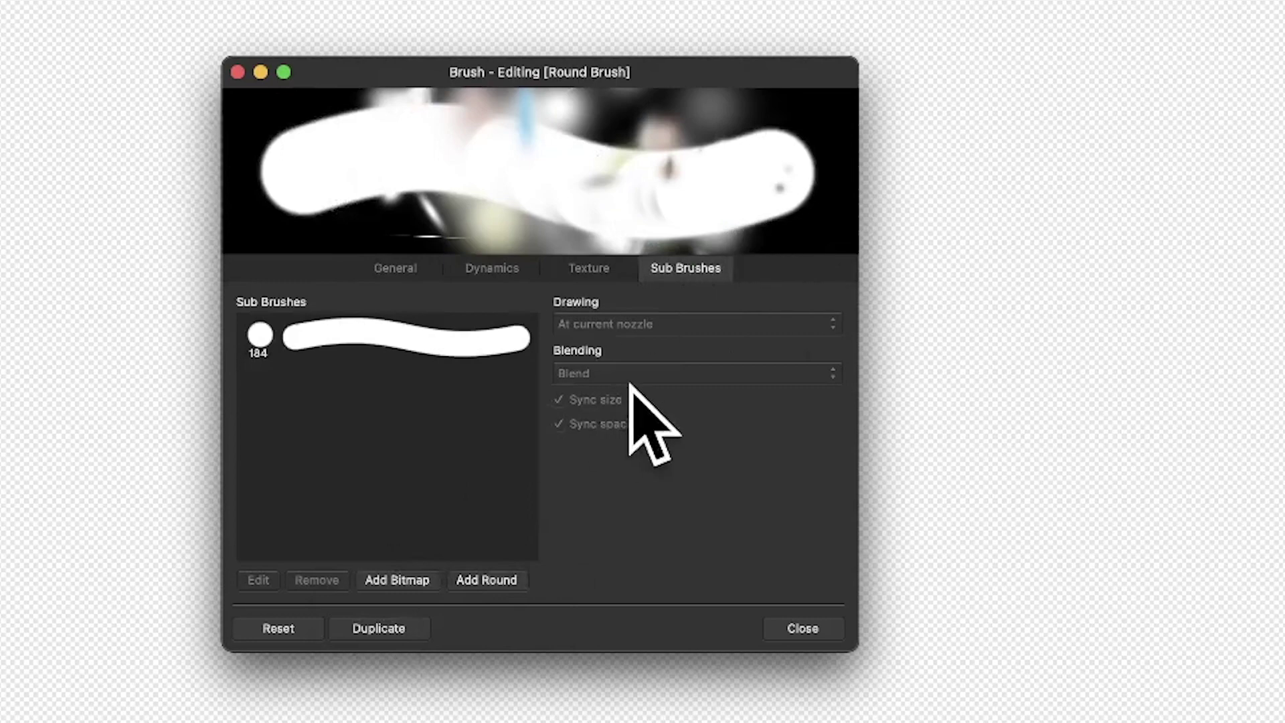
{"action": "left_click", "coordinate": [292, 343]}
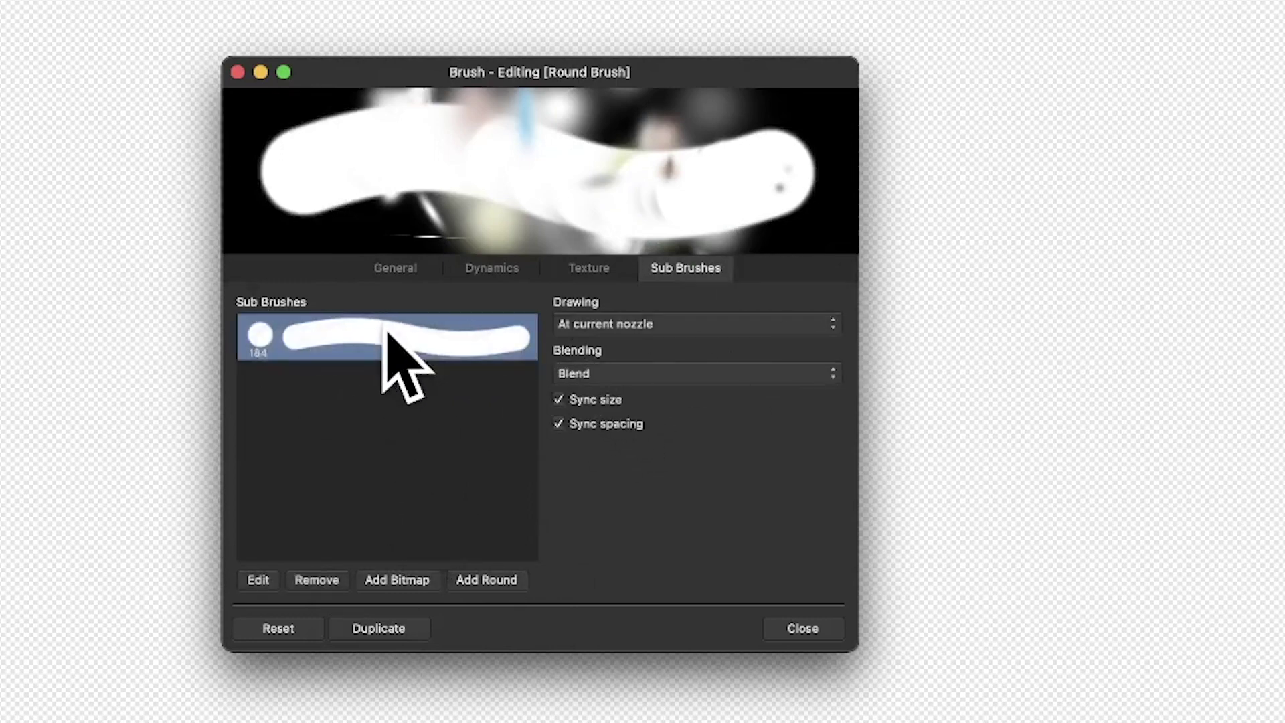
{"action": "left_click", "coordinate": [259, 580]}
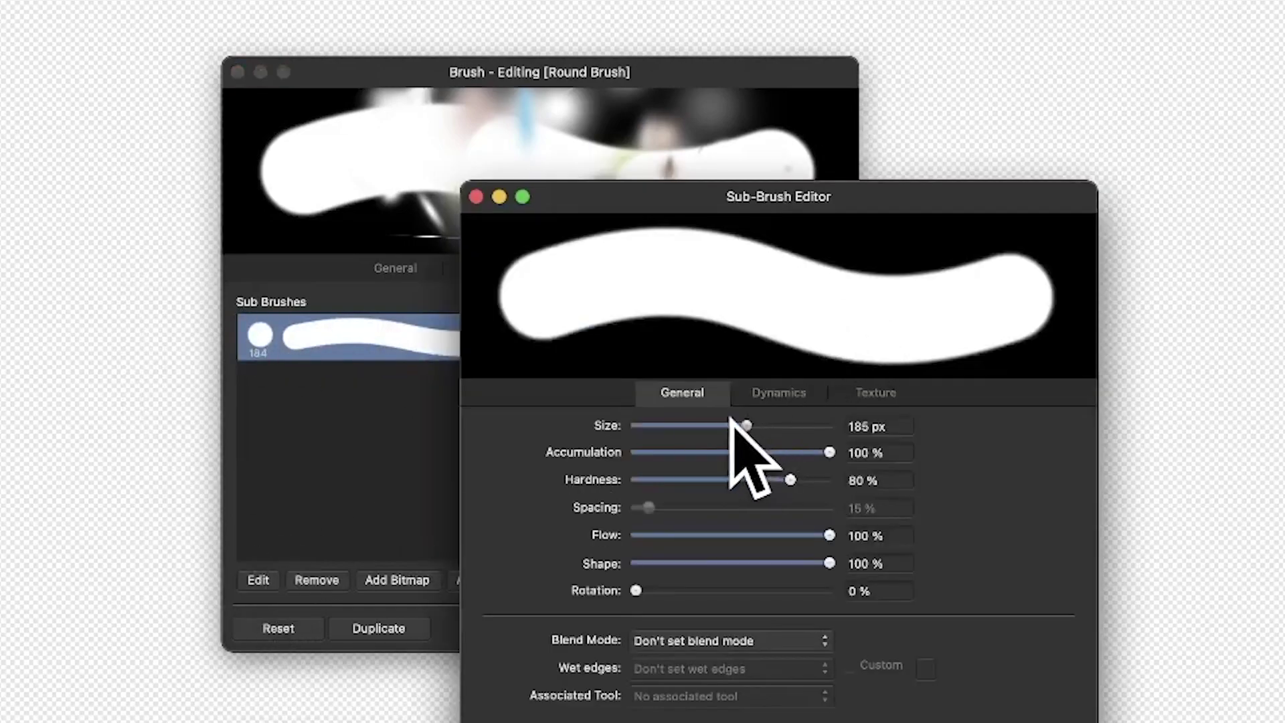
{"action": "left_click_drag", "start_coordinate": [730, 420], "coordinate": [710, 424]}
{"action": "left_click_drag", "start_coordinate": [656, 199], "coordinate": [830, 167]}
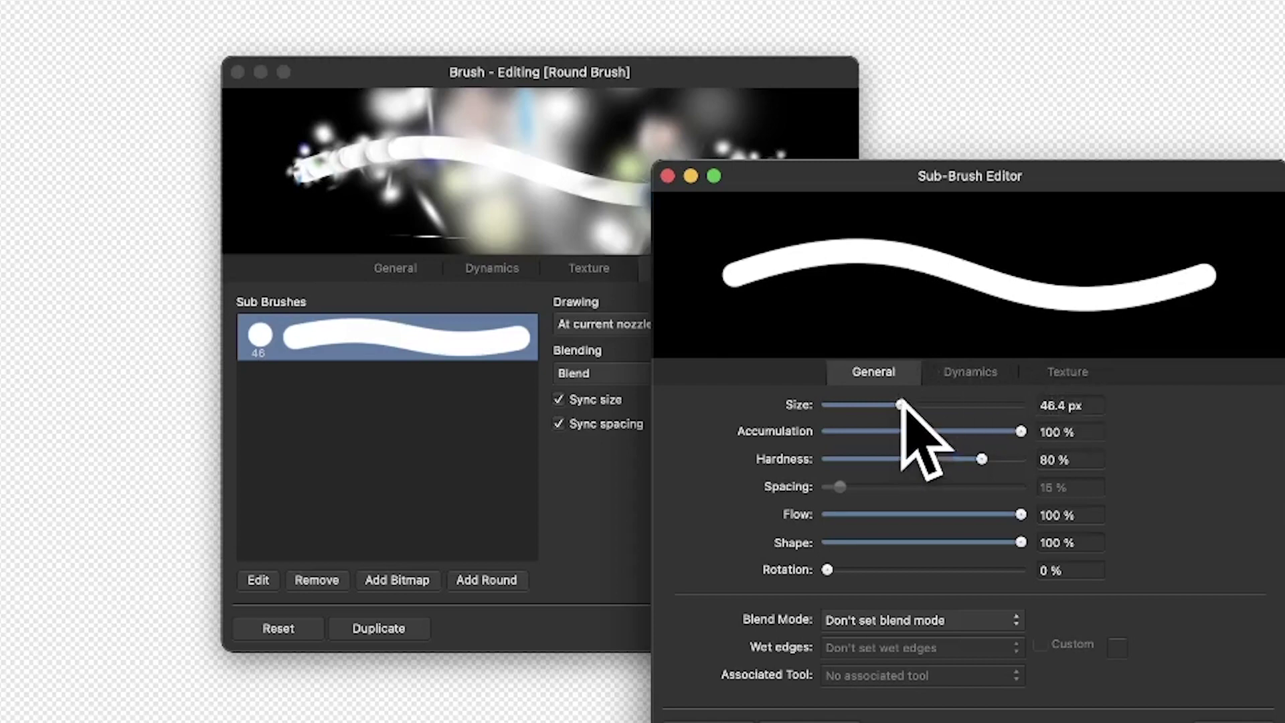
Give the sub-brush 360.8 px size, 100% flow, 4% shape and 5% rotation, with softer hardness.
{"action": "mouse_move", "coordinate": [900, 404]}
{"action": "left_mouse_down"}
{"action": "mouse_move", "coordinate": [844, 404]}
{"action": "mouse_move", "coordinate": [864, 405]}
{"action": "left_mouse_up"}
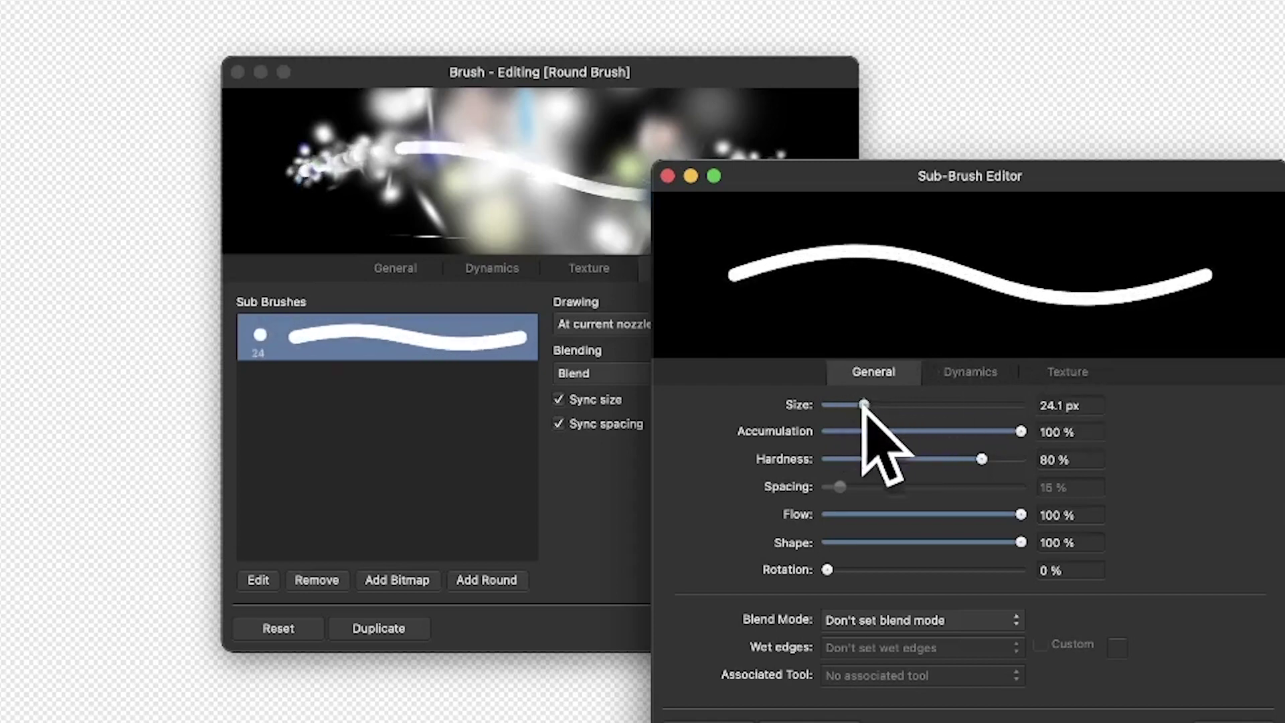
{"action": "mouse_move", "coordinate": [964, 458]}
{"action": "left_mouse_down"}
{"action": "mouse_move", "coordinate": [843, 458]}
{"action": "mouse_move", "coordinate": [971, 459]}
{"action": "mouse_move", "coordinate": [857, 458]}
{"action": "mouse_move", "coordinate": [878, 449]}
{"action": "left_mouse_up"}
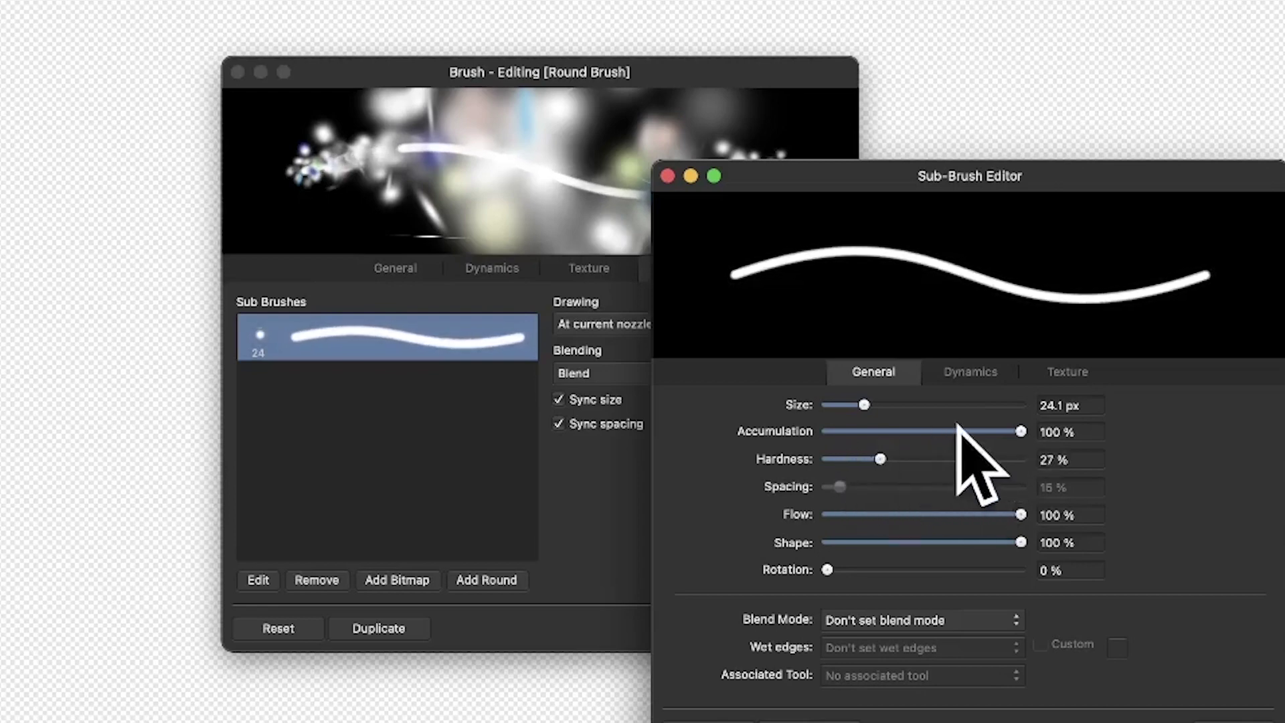
{"action": "mouse_move", "coordinate": [957, 434]}
{"action": "left_mouse_down"}
{"action": "mouse_move", "coordinate": [877, 434]}
{"action": "mouse_move", "coordinate": [936, 431]}
{"action": "left_mouse_up"}
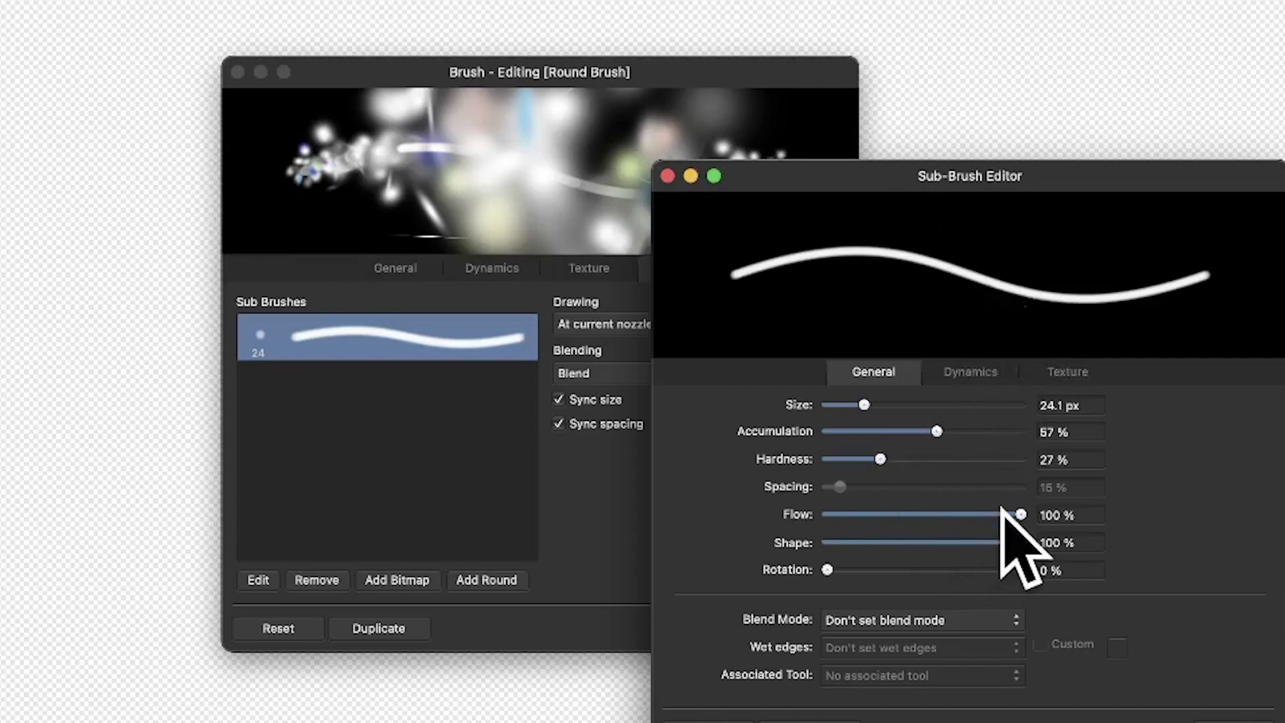
{"action": "mouse_move", "coordinate": [1020, 514]}
{"action": "left_mouse_down"}
{"action": "mouse_move", "coordinate": [877, 513]}
{"action": "mouse_move", "coordinate": [1111, 514]}
{"action": "left_mouse_up"}
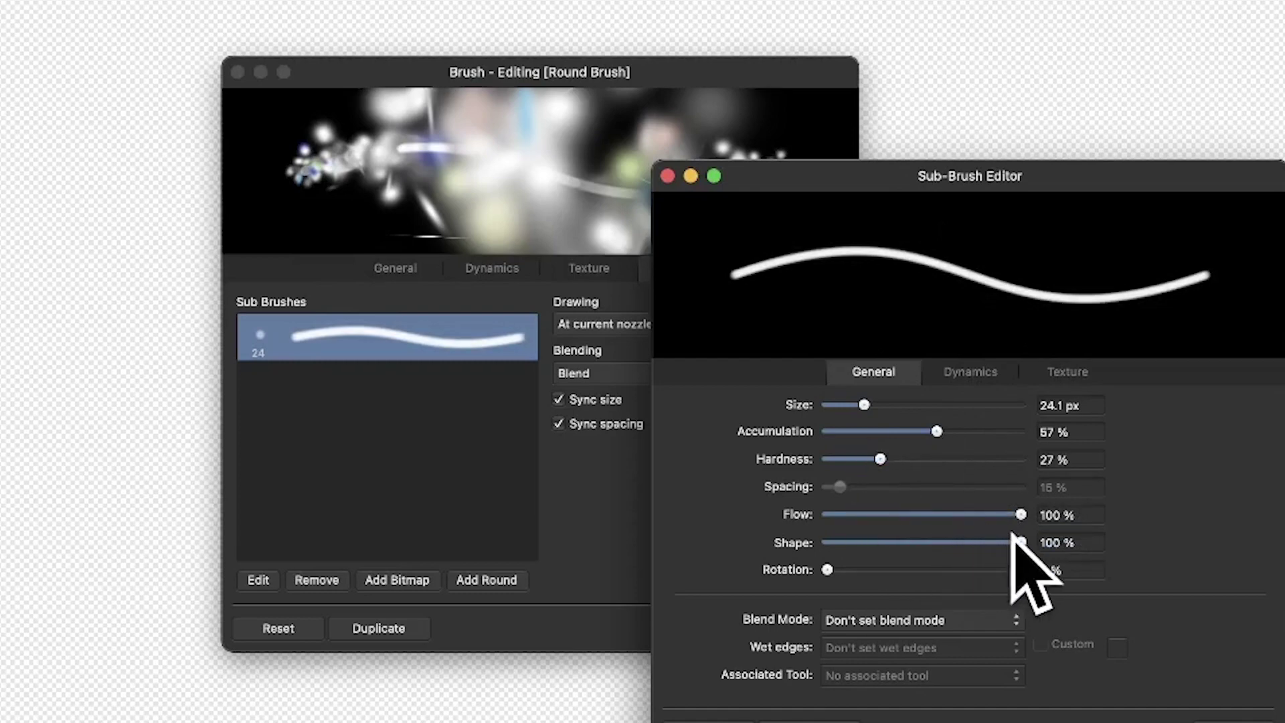
{"action": "left_click_drag", "start_coordinate": [1020, 542], "coordinate": [825, 535]}
{"action": "left_click_drag", "start_coordinate": [882, 398], "coordinate": [966, 397]}
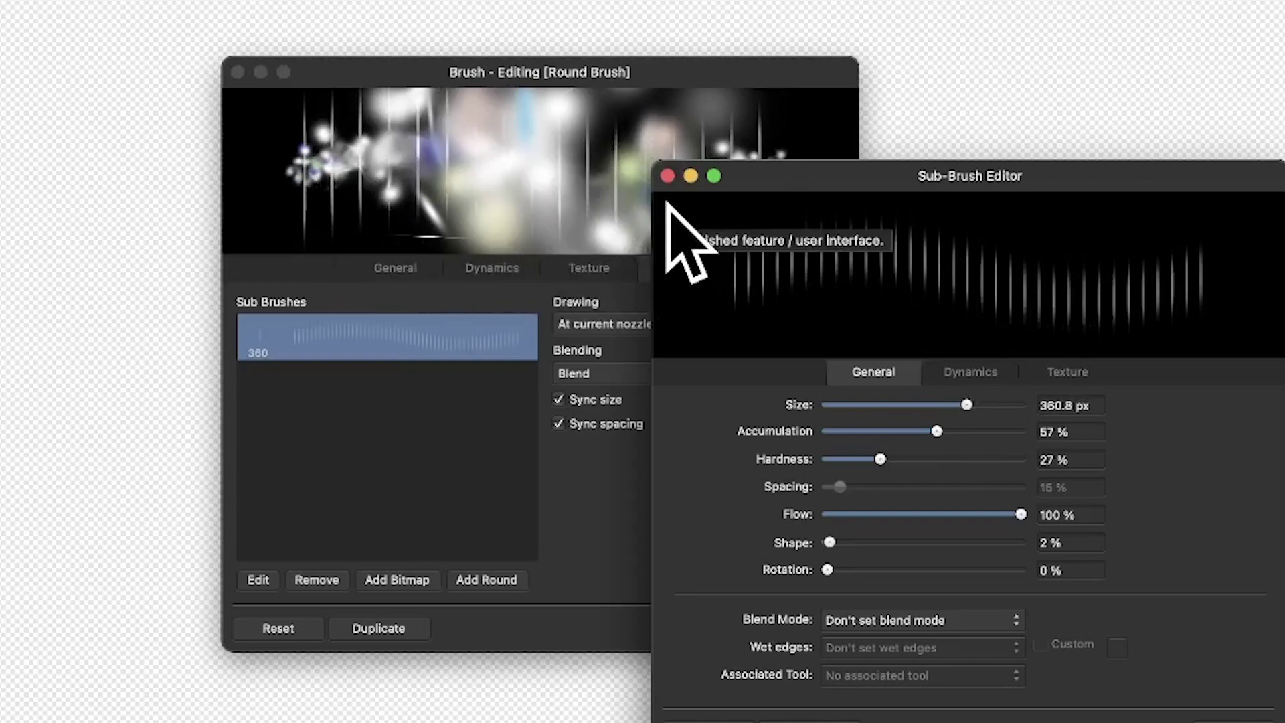
{"action": "mouse_move", "coordinate": [830, 542]}
{"action": "left_mouse_down"}
{"action": "mouse_move", "coordinate": [848, 542]}
{"action": "mouse_move", "coordinate": [838, 541]}
{"action": "left_mouse_up"}
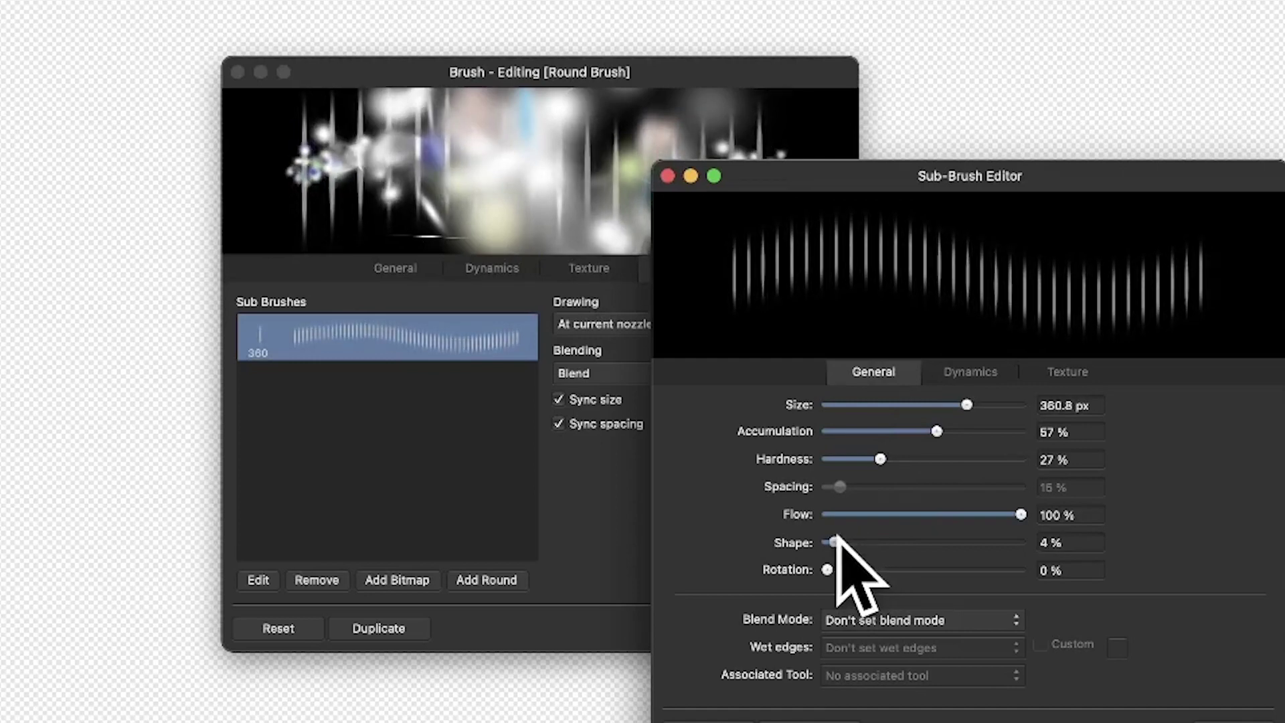
{"action": "mouse_move", "coordinate": [830, 570]}
{"action": "left_mouse_down"}
{"action": "mouse_move", "coordinate": [1003, 571]}
{"action": "mouse_move", "coordinate": [846, 569]}
{"action": "left_mouse_up"}
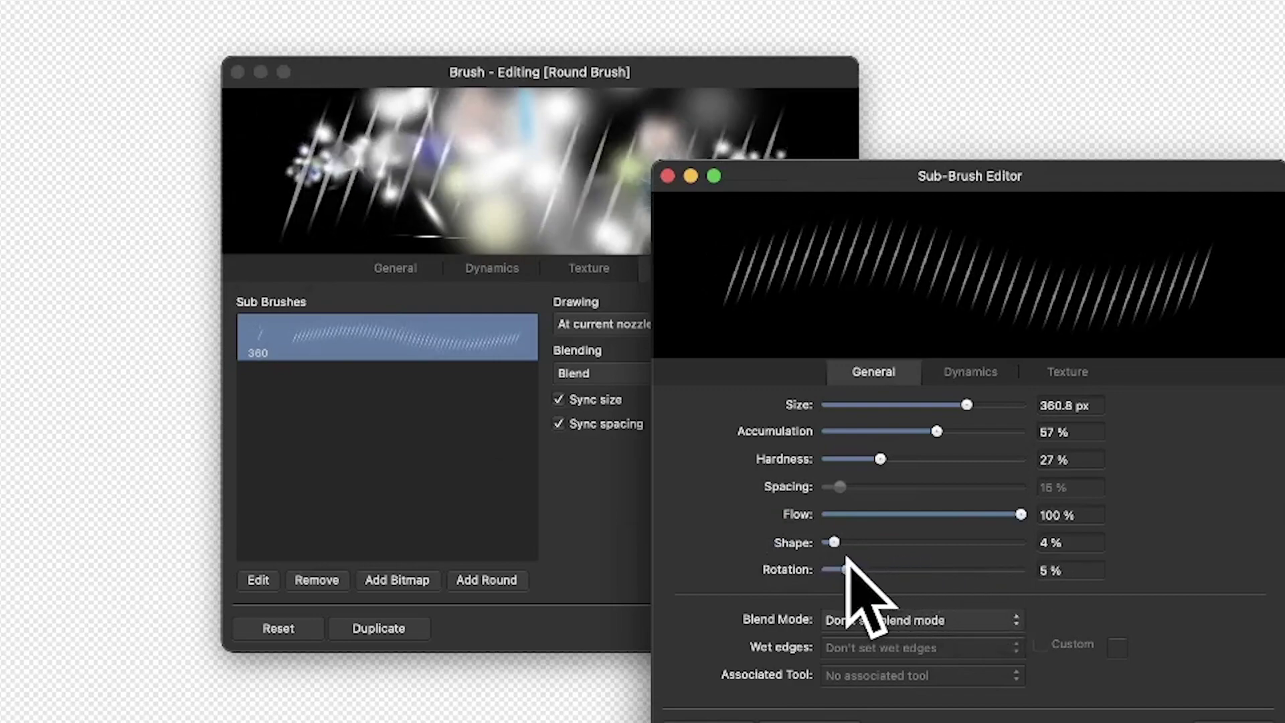
{"action": "left_click", "coordinate": [970, 372]}
Give the sub-brush 64 % size jitter, random 70/82 % X/Y scatter and 46 % rotation jitter.
{"action": "left_click_drag", "start_coordinate": [827, 402], "coordinate": [952, 401]}
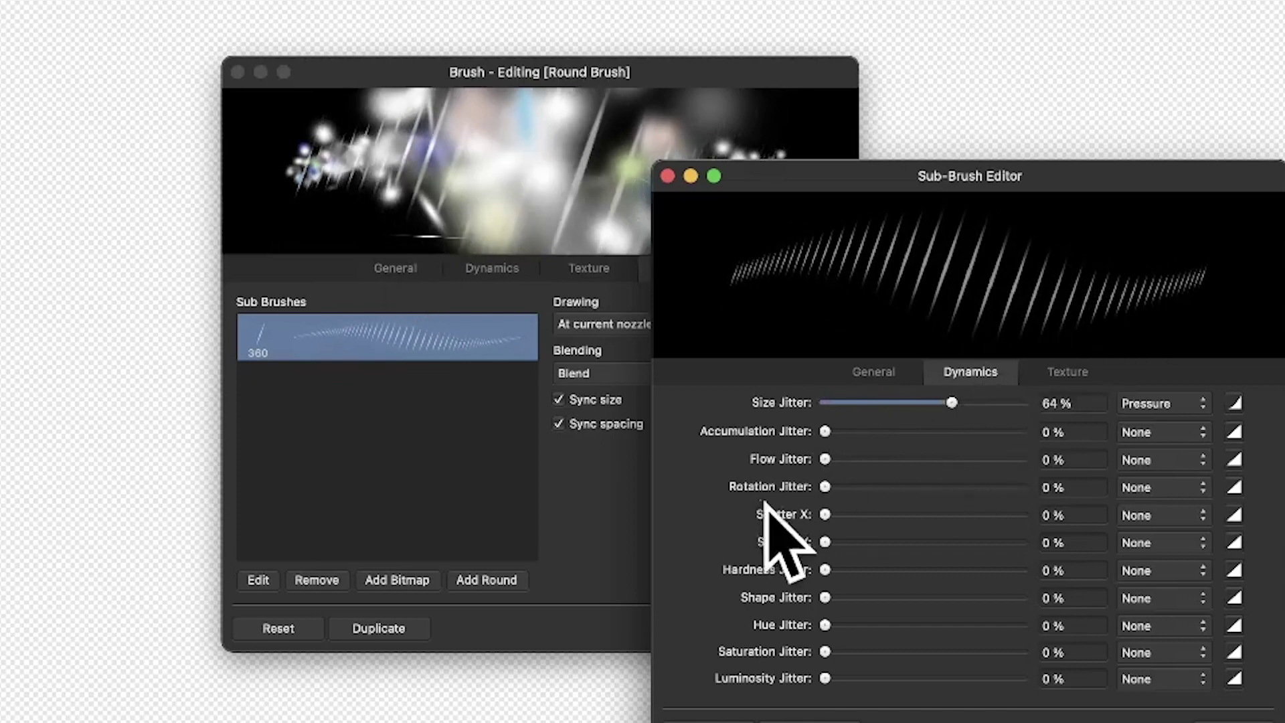
{"action": "mouse_move", "coordinate": [827, 514]}
{"action": "left_mouse_down"}
{"action": "mouse_move", "coordinate": [875, 515]}
{"action": "mouse_move", "coordinate": [859, 514]}
{"action": "mouse_move", "coordinate": [878, 542]}
{"action": "mouse_move", "coordinate": [863, 542]}
{"action": "left_mouse_up"}
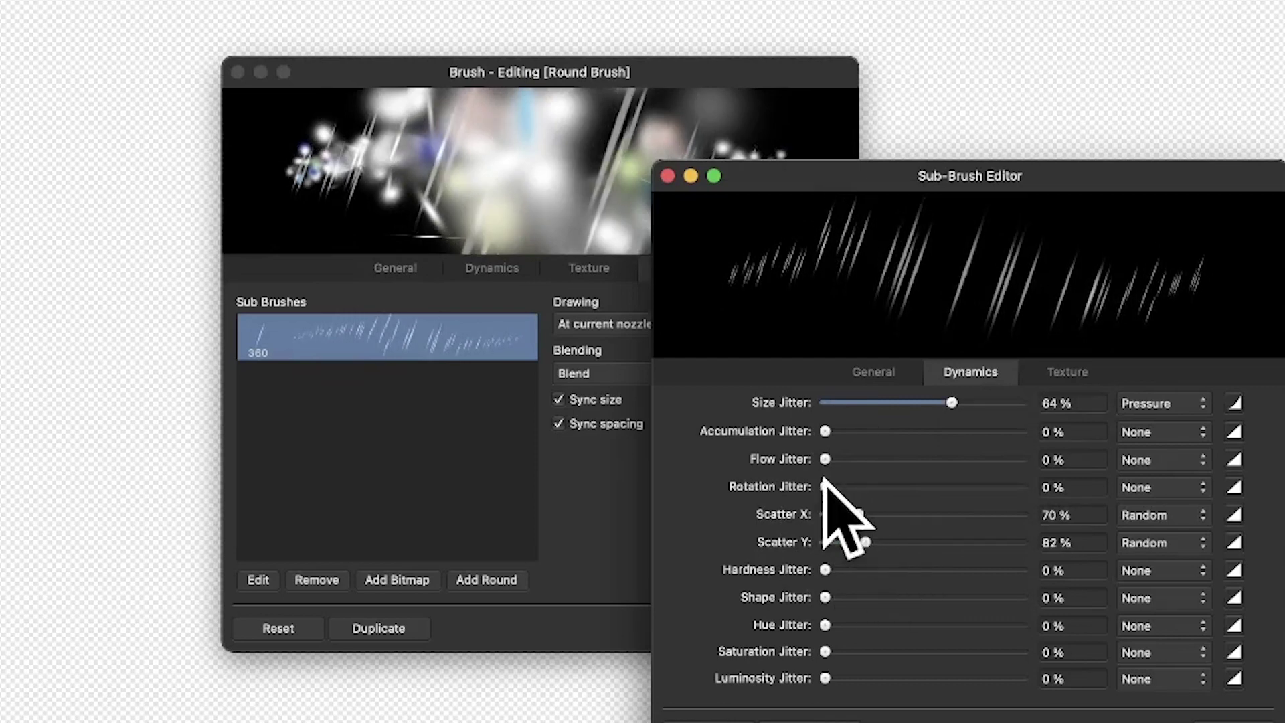
{"action": "left_click_drag", "start_coordinate": [826, 487], "coordinate": [915, 487]}
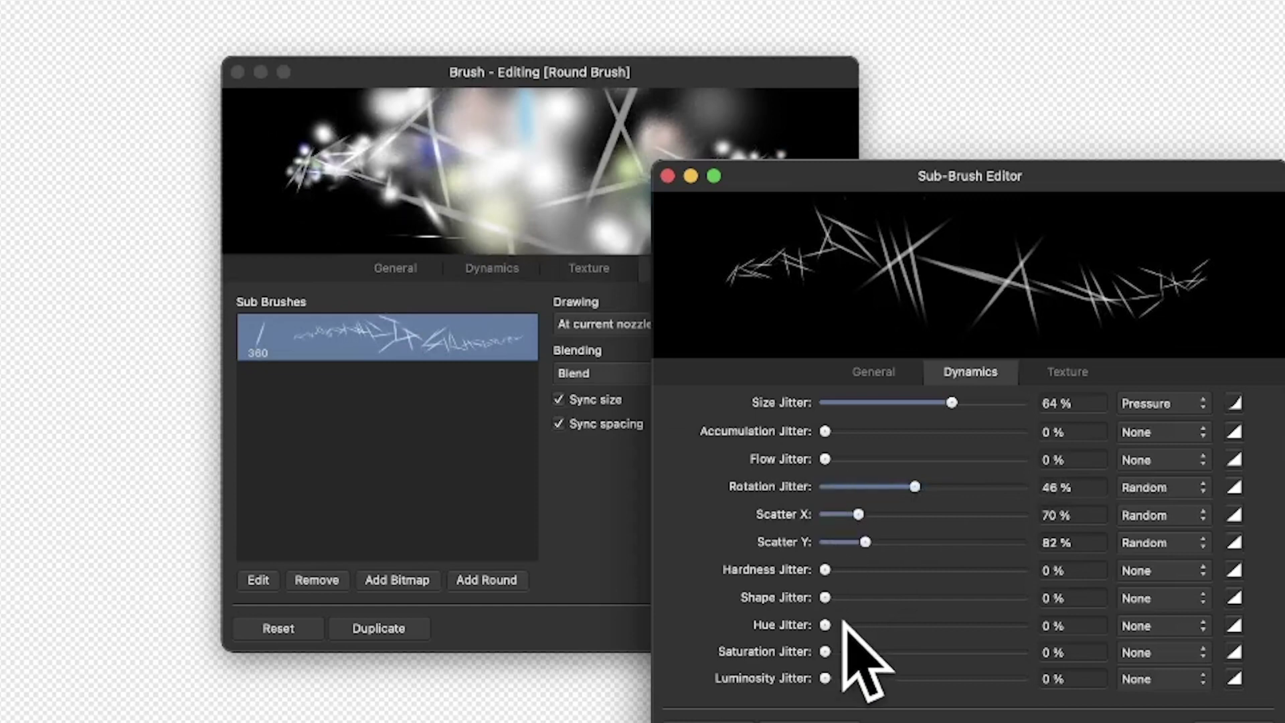
Add high random hue, saturation and luminosity jitter plus 32 % shape jitter, then close the editor.
{"action": "left_click_drag", "start_coordinate": [836, 625], "coordinate": [1066, 652]}
{"action": "left_click_drag", "start_coordinate": [958, 650], "coordinate": [1004, 651]}
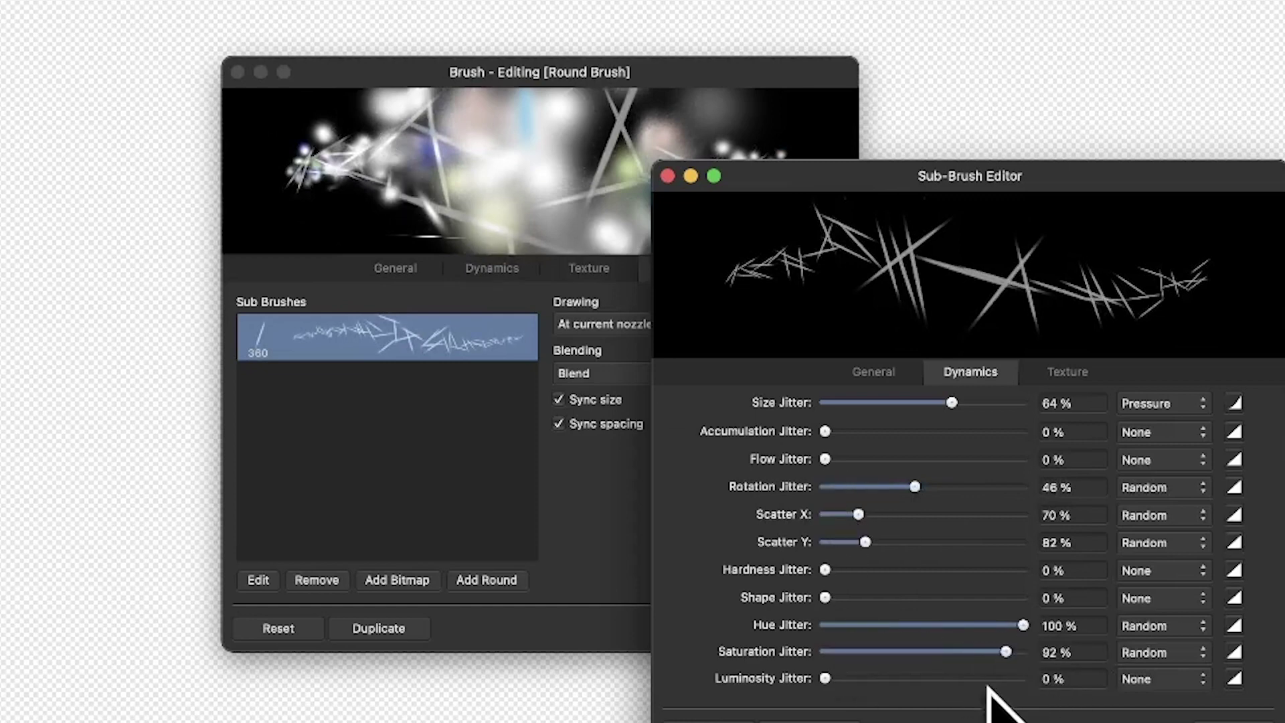
{"action": "left_click_drag", "start_coordinate": [911, 674], "coordinate": [1008, 679]}
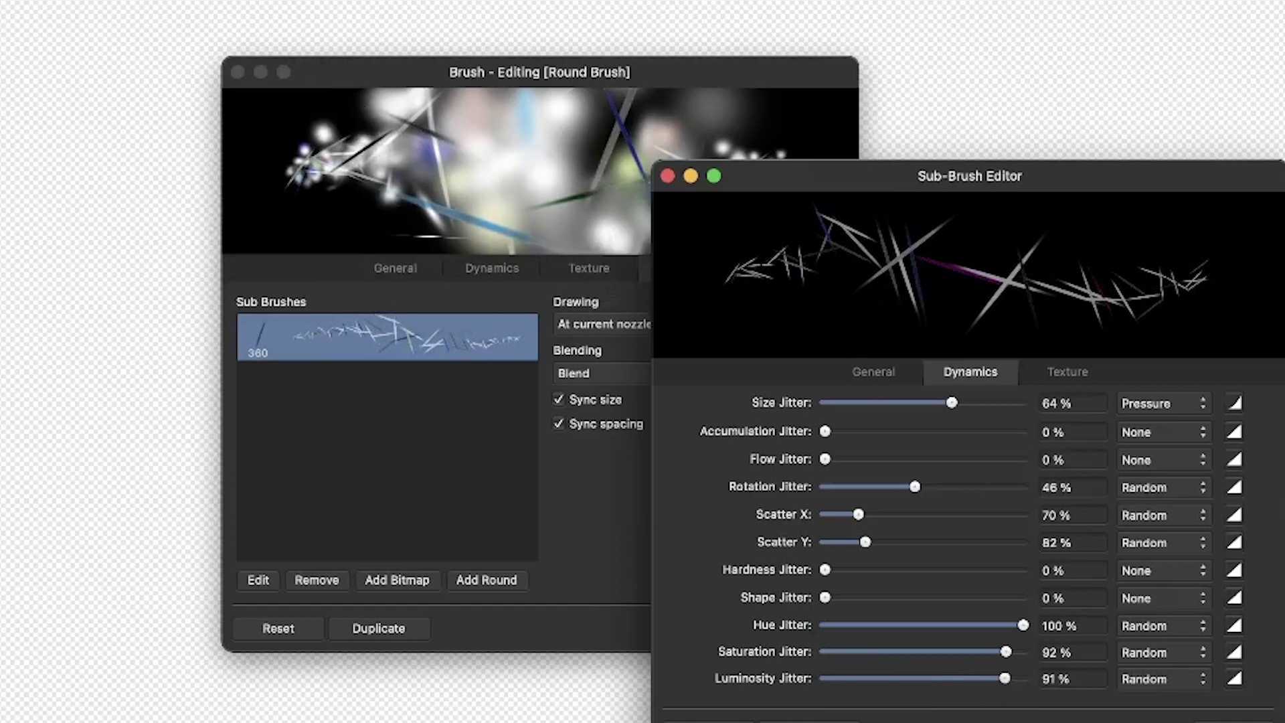
{"action": "left_click_drag", "start_coordinate": [837, 597], "coordinate": [868, 590]}
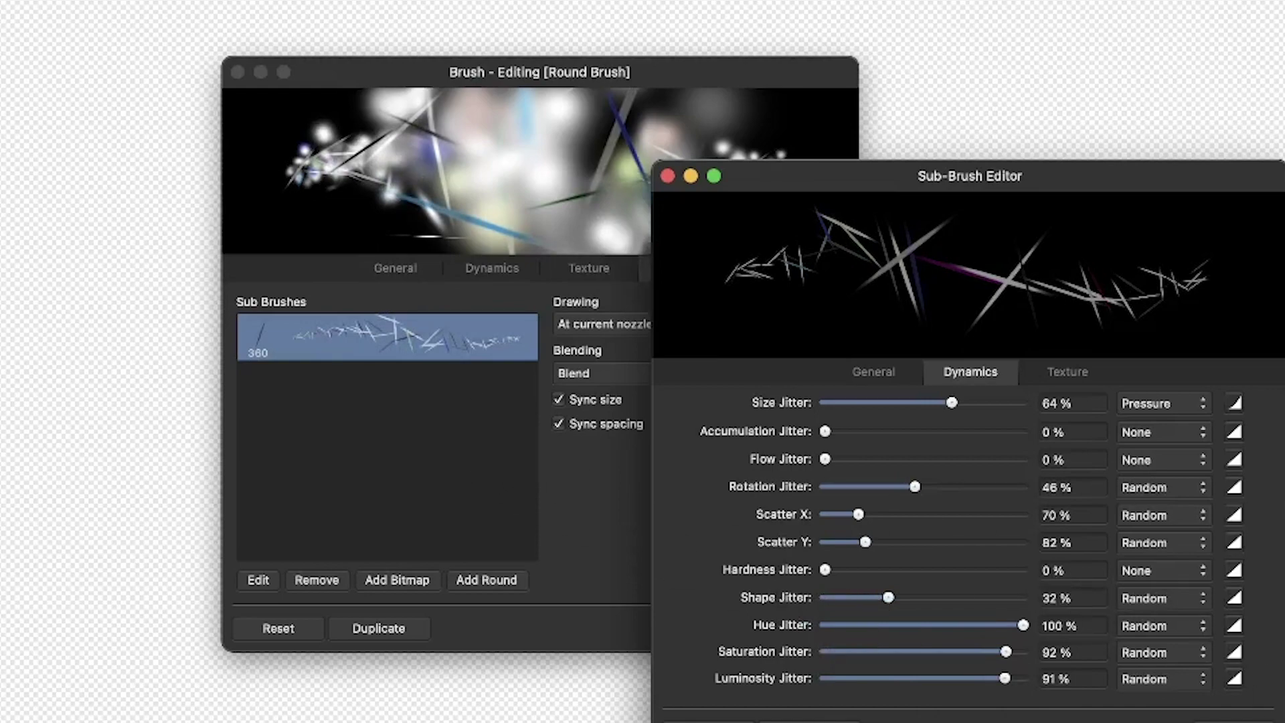
{"action": "left_click", "coordinate": [1246, 720]}
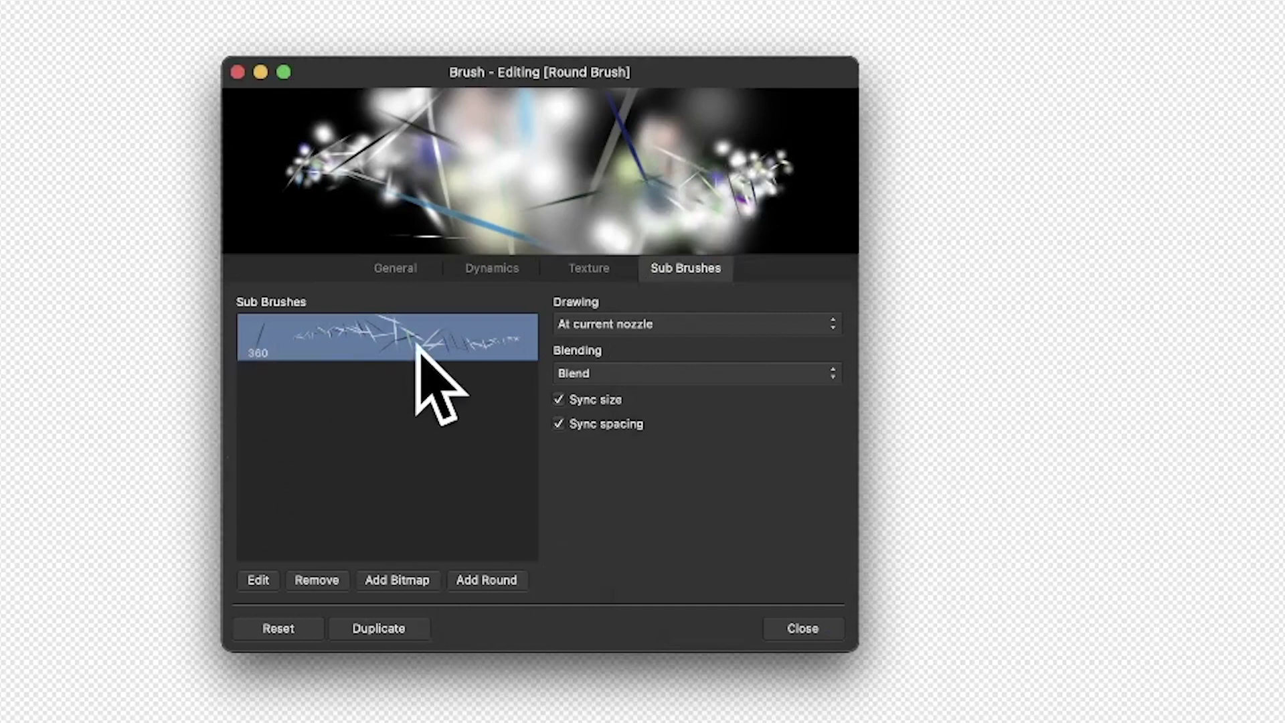
{"action": "left_click", "coordinate": [583, 368]}
{"action": "left_click", "coordinate": [625, 398]}
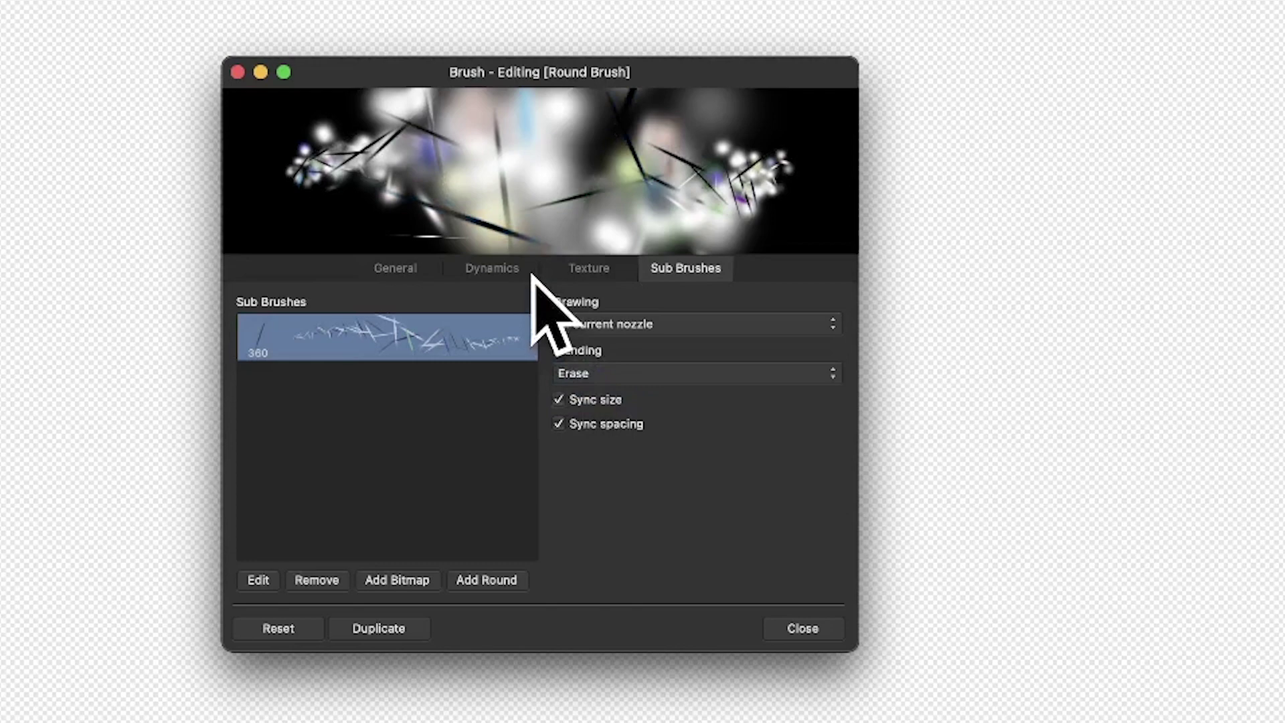
{"action": "left_click", "coordinate": [663, 373]}
{"action": "left_click", "coordinate": [634, 351]}
{"action": "left_click", "coordinate": [630, 321]}
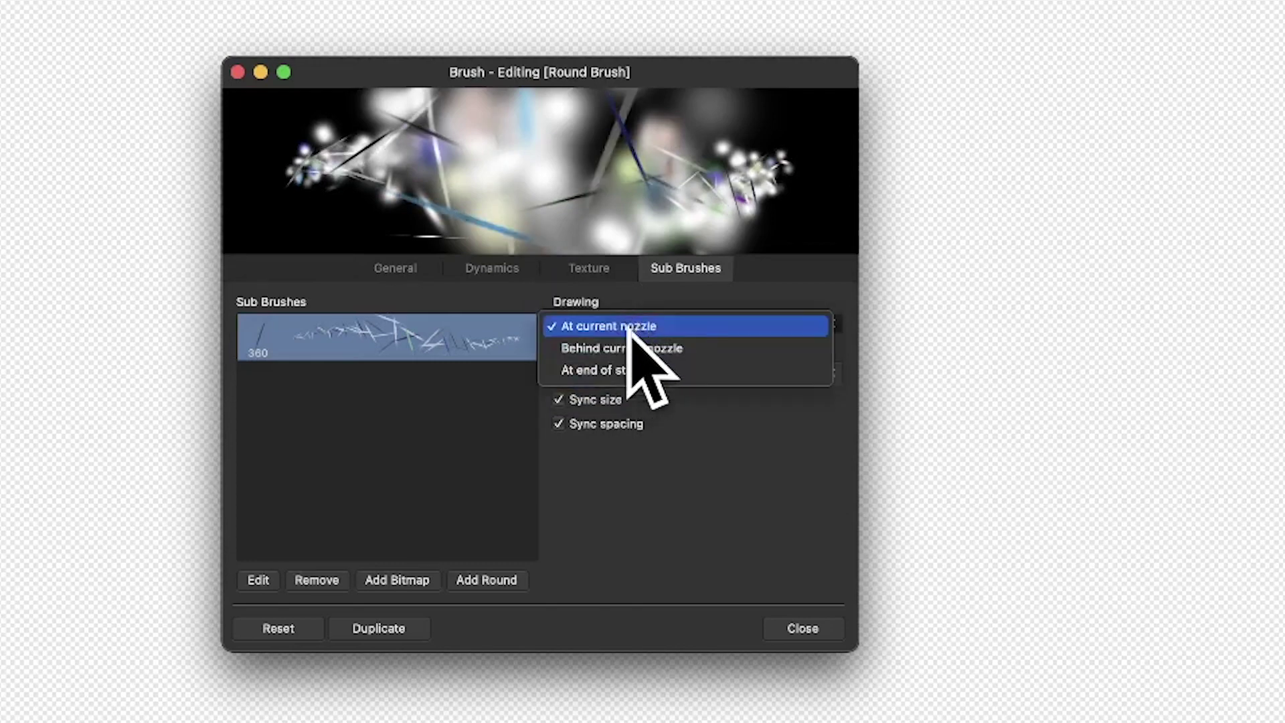
{"action": "left_click", "coordinate": [627, 348]}
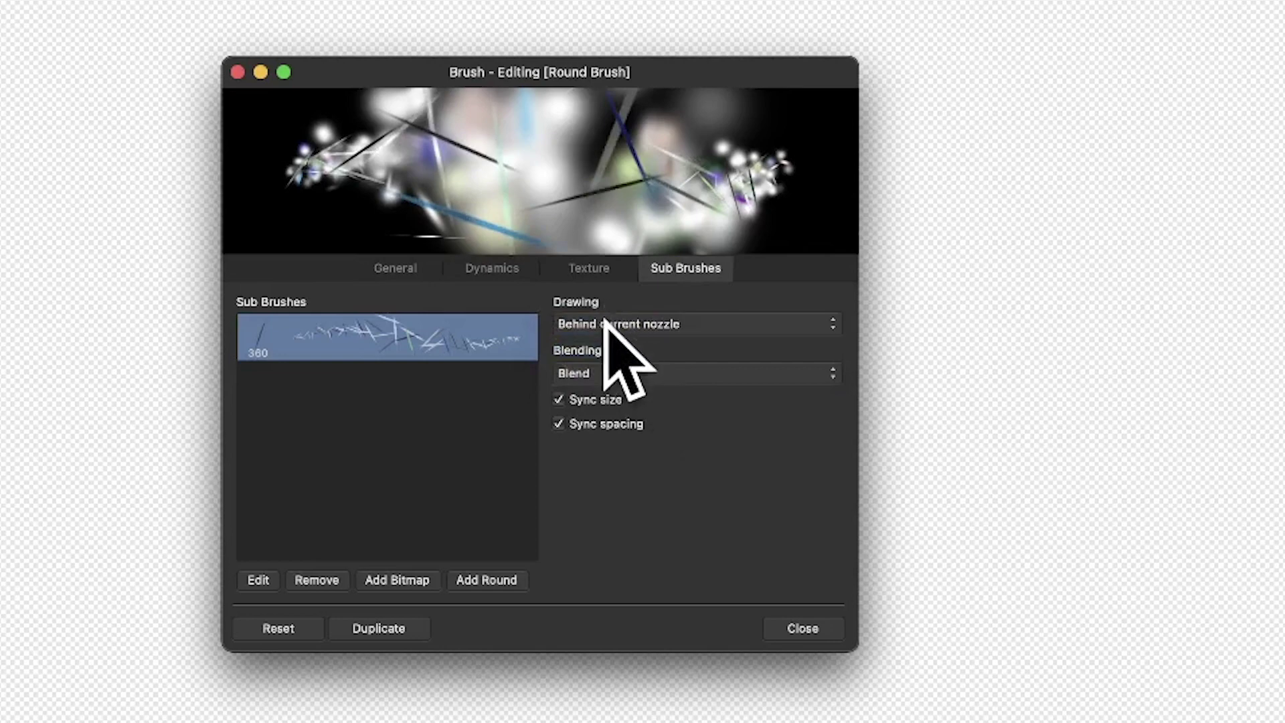
{"action": "left_click", "coordinate": [605, 322]}
{"action": "left_click", "coordinate": [598, 346]}
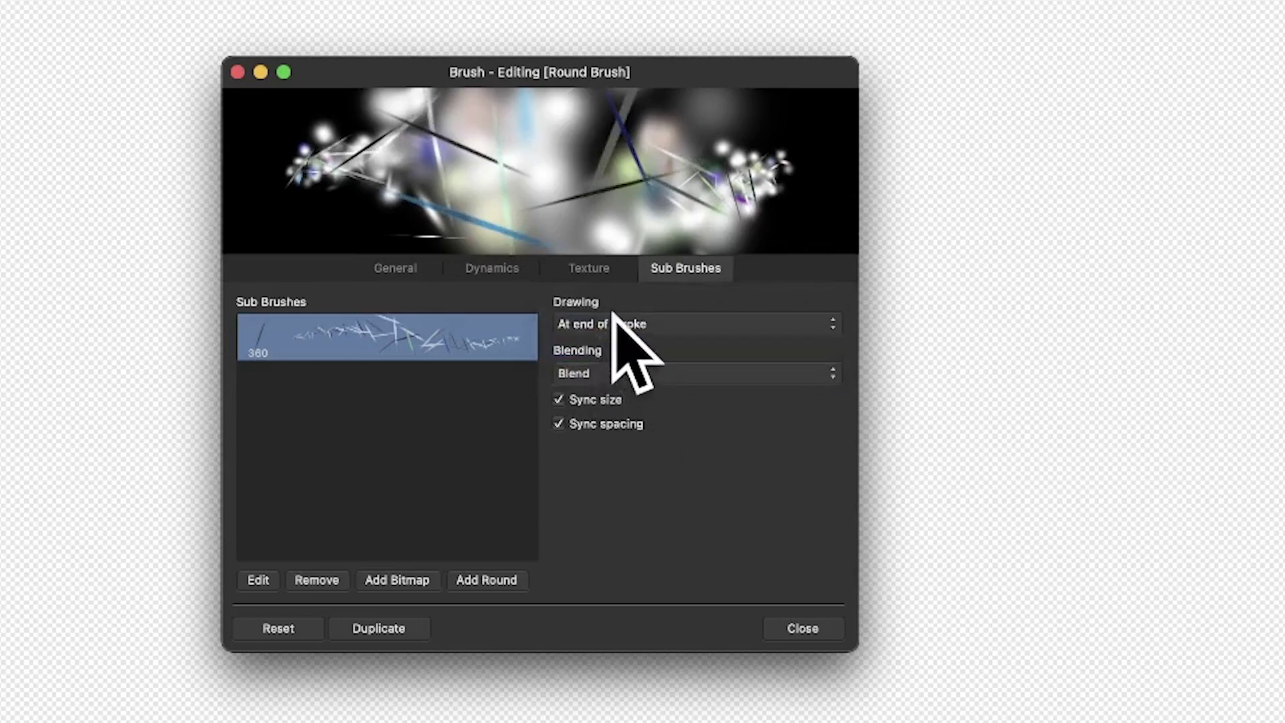
{"action": "left_click", "coordinate": [615, 324]}
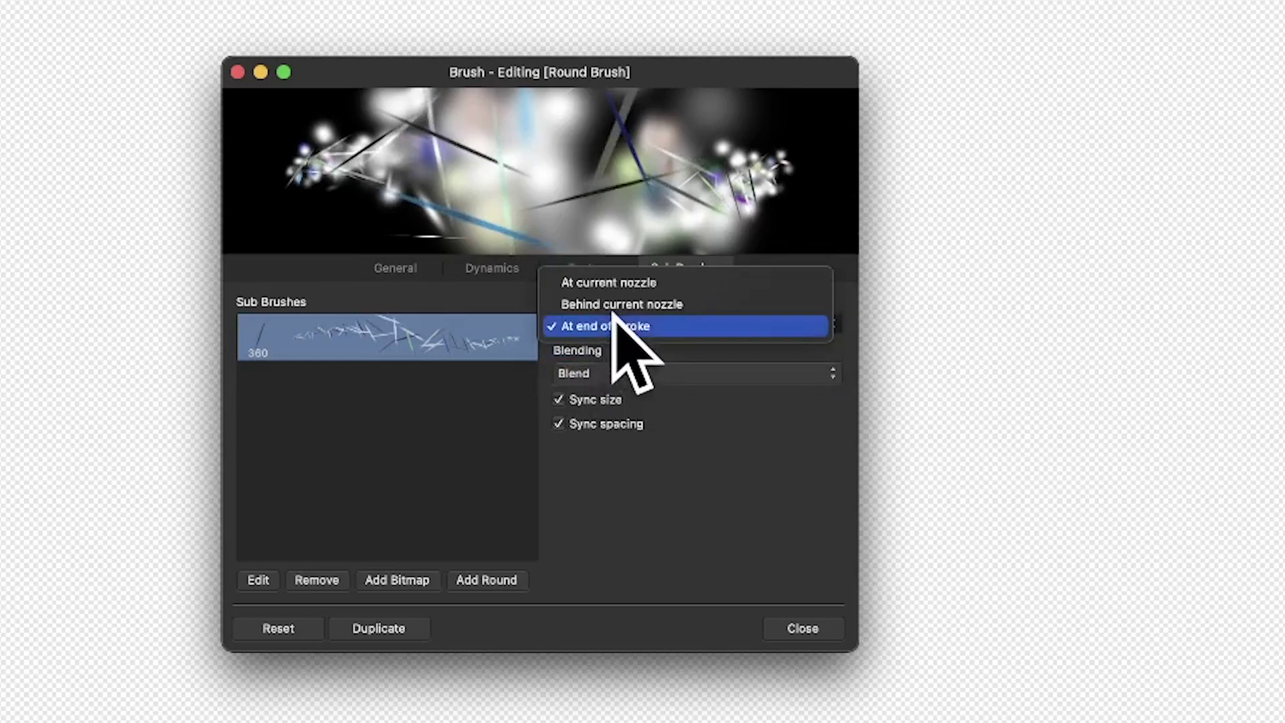
{"action": "left_click", "coordinate": [615, 283]}
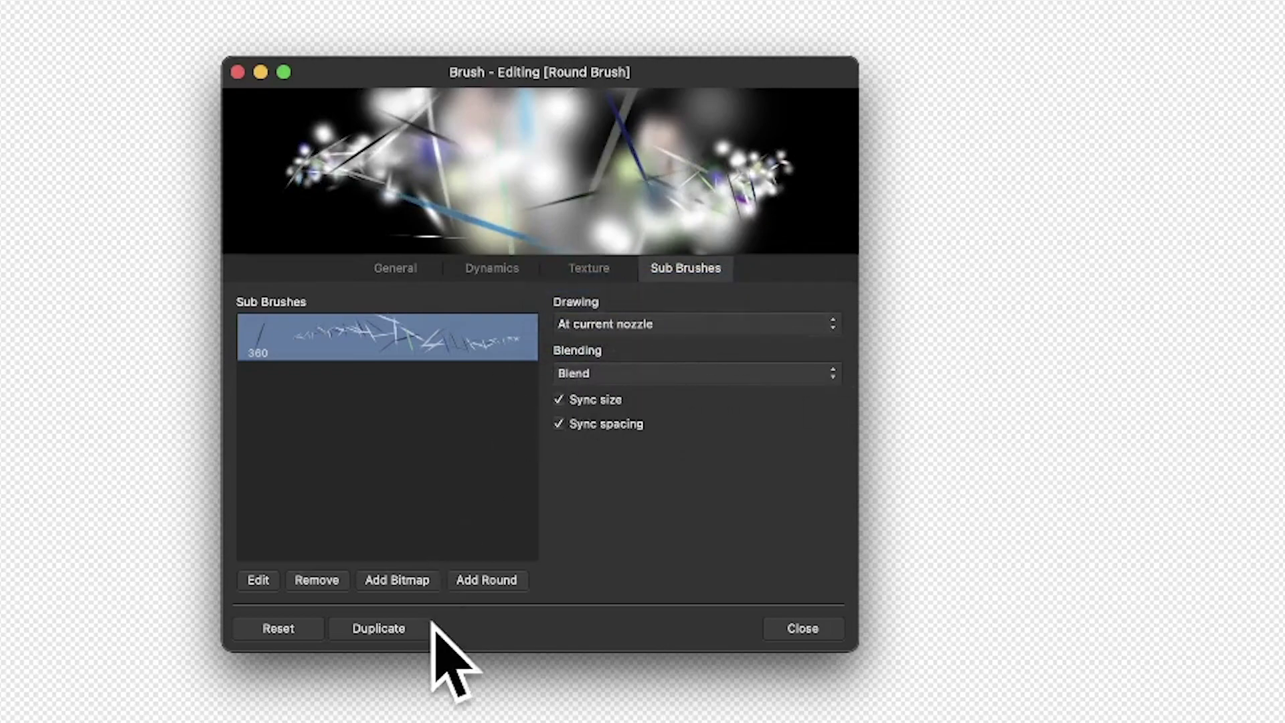
Add a new round sub-brush and set it to 41.4 px, 14 % shape and 50 % hardness.
{"action": "left_click", "coordinate": [488, 578]}
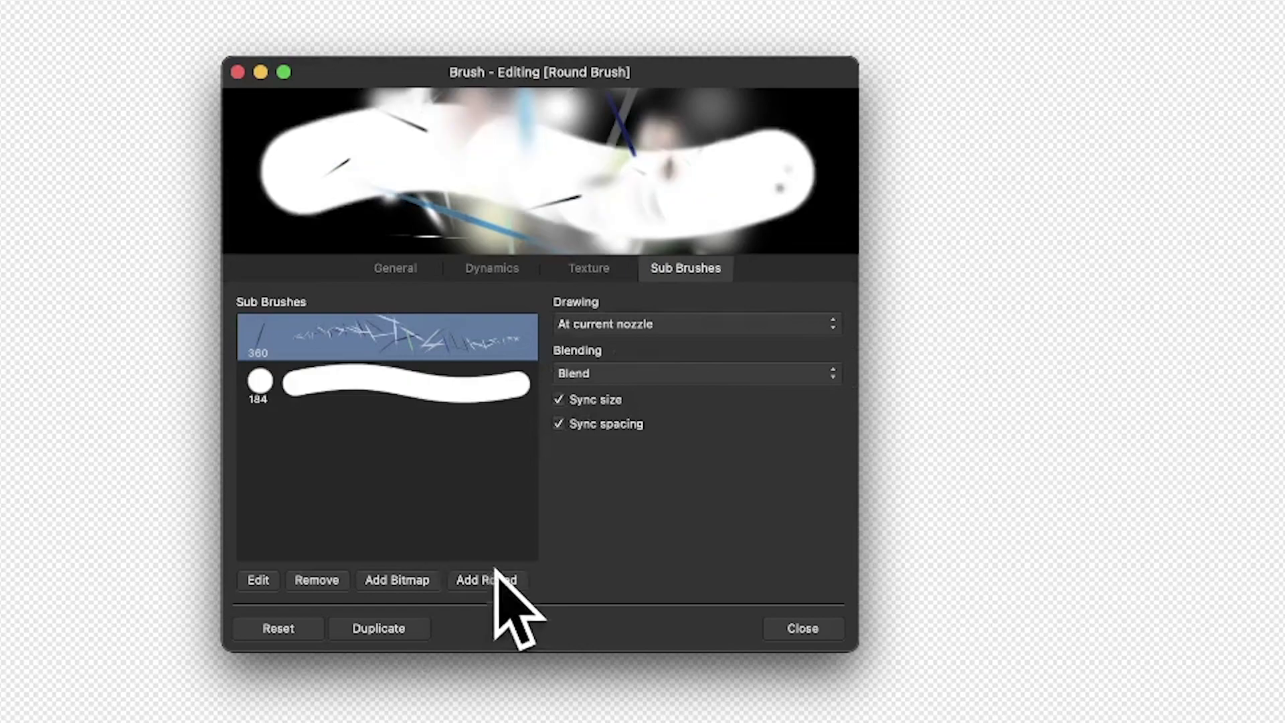
{"action": "left_click", "coordinate": [366, 384]}
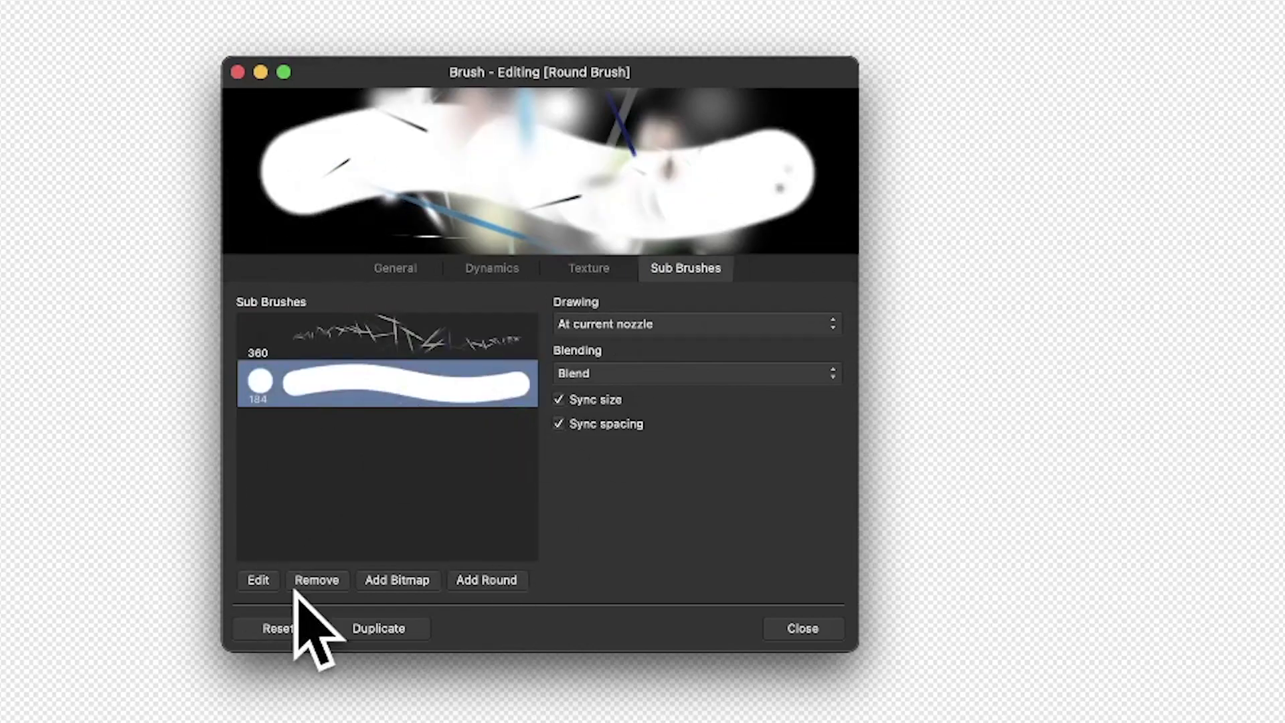
{"action": "left_click", "coordinate": [258, 576]}
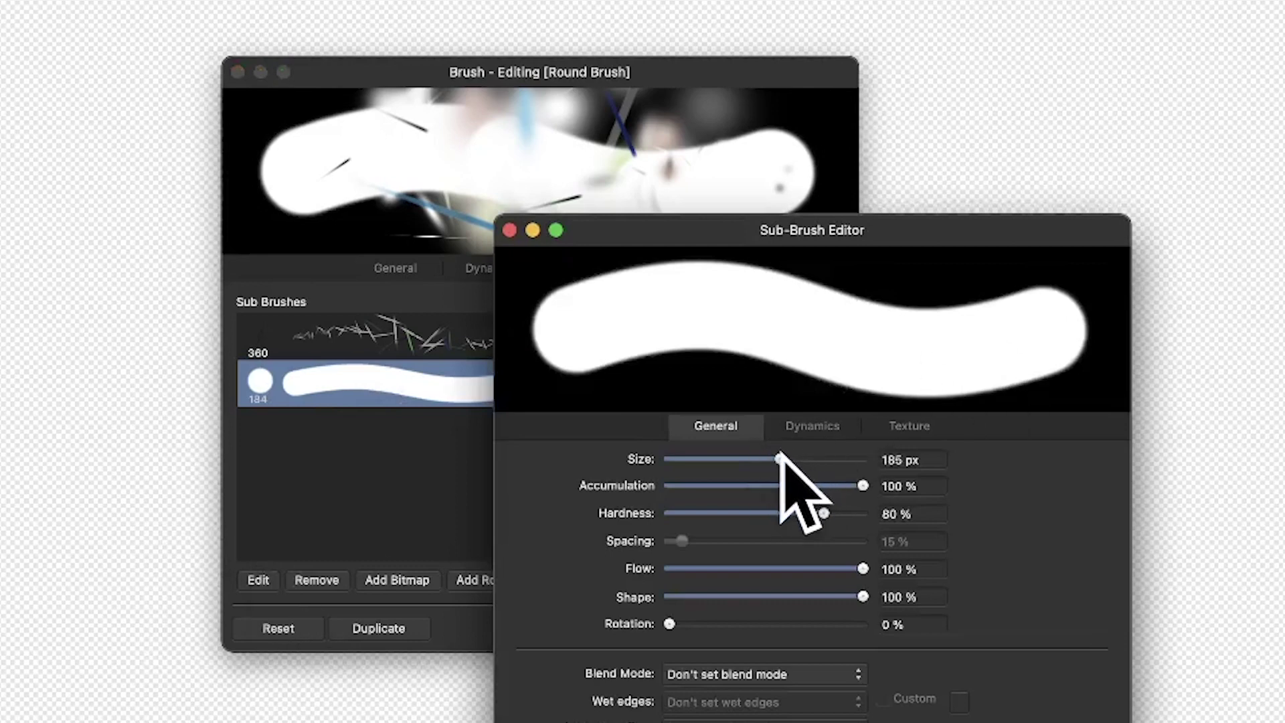
{"action": "mouse_move", "coordinate": [779, 459]}
{"action": "left_mouse_down"}
{"action": "mouse_move", "coordinate": [724, 451]}
{"action": "mouse_move", "coordinate": [735, 452]}
{"action": "left_mouse_up"}
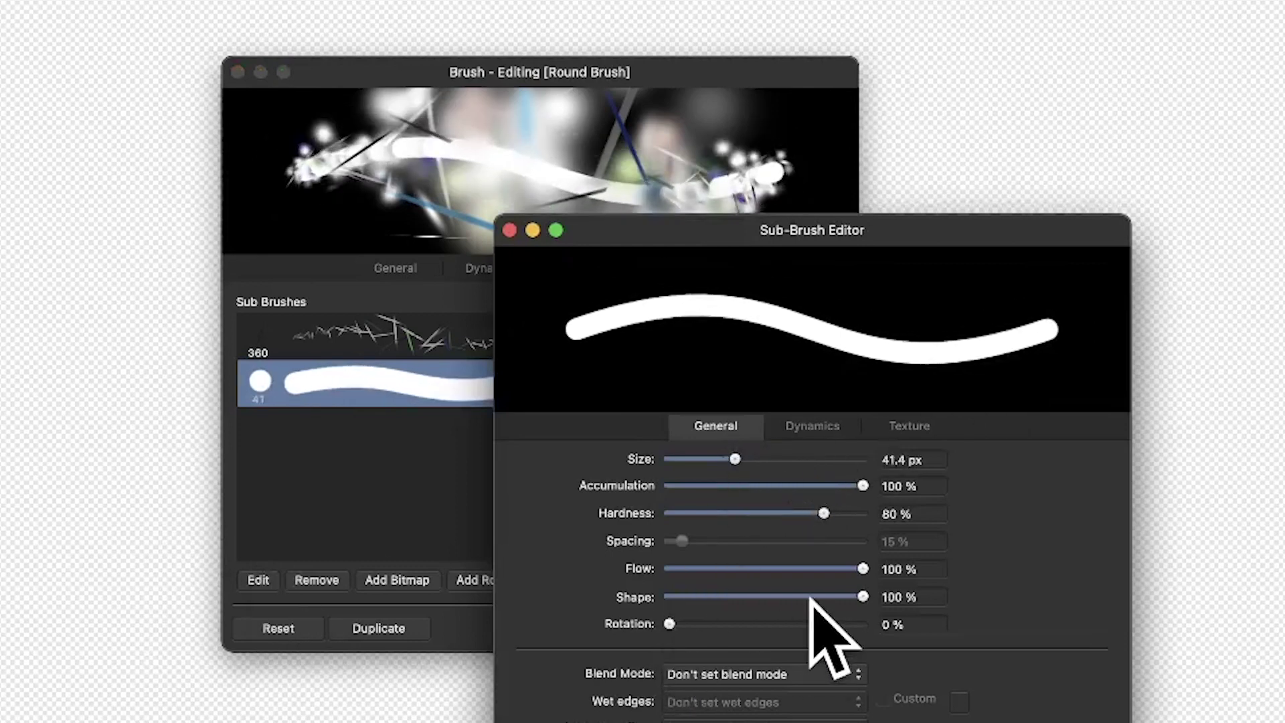
{"action": "left_click_drag", "start_coordinate": [863, 596], "coordinate": [695, 595]}
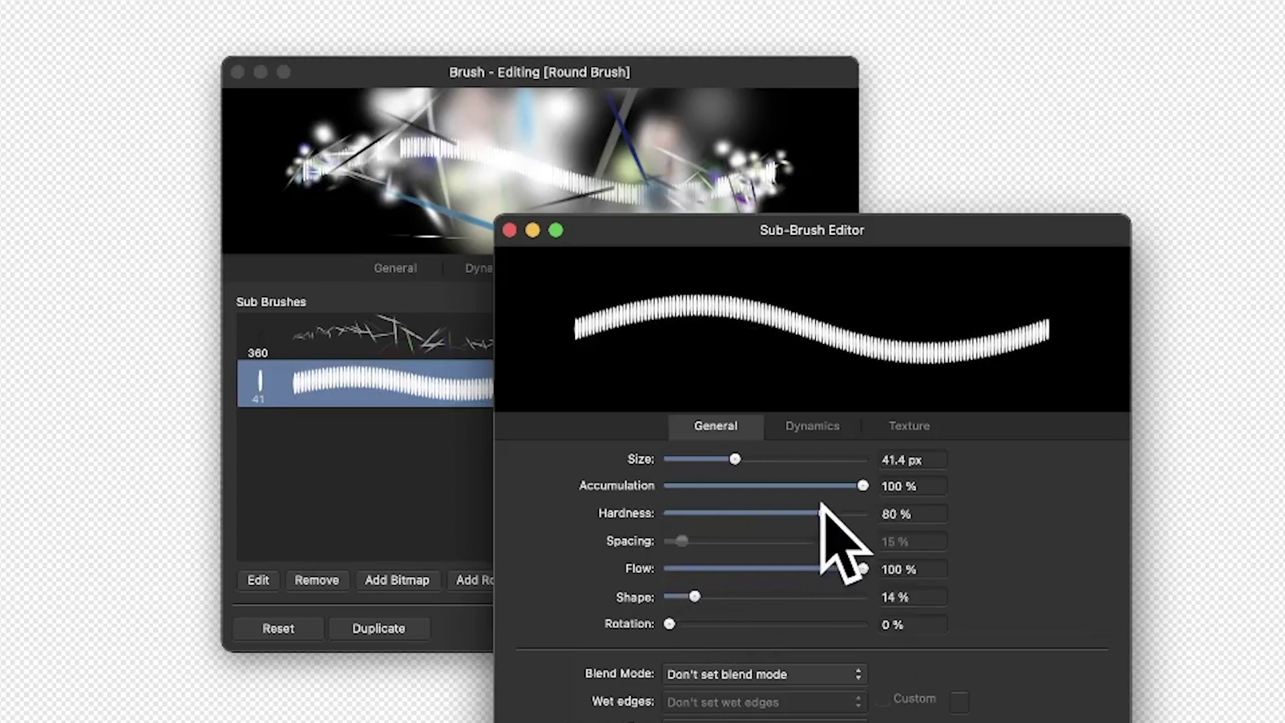
{"action": "left_click_drag", "start_coordinate": [824, 513], "coordinate": [770, 512]}
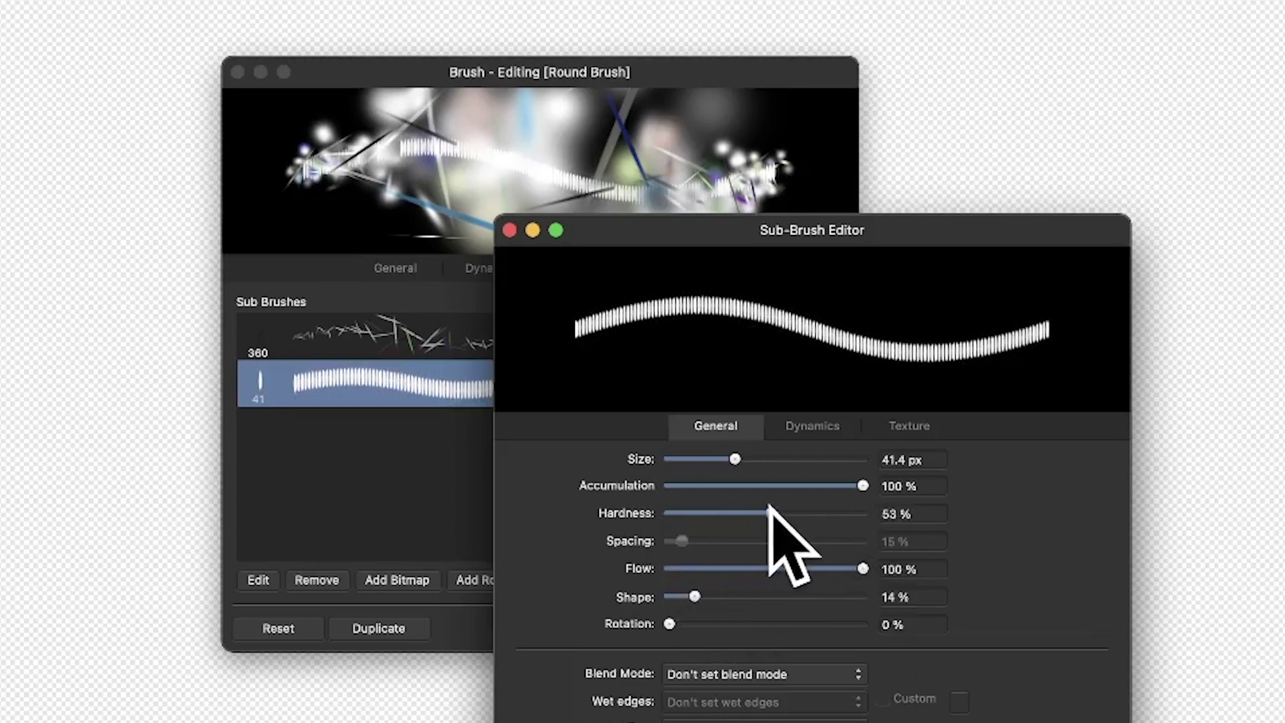
Add size and flow jitter to the round sub-brush on Dynamics, ease saturation jitter slightly, and close.
{"action": "left_click", "coordinate": [815, 428]}
{"action": "left_click_drag", "start_coordinate": [667, 457], "coordinate": [811, 458]}
{"action": "left_click_drag", "start_coordinate": [668, 512], "coordinate": [797, 514]}
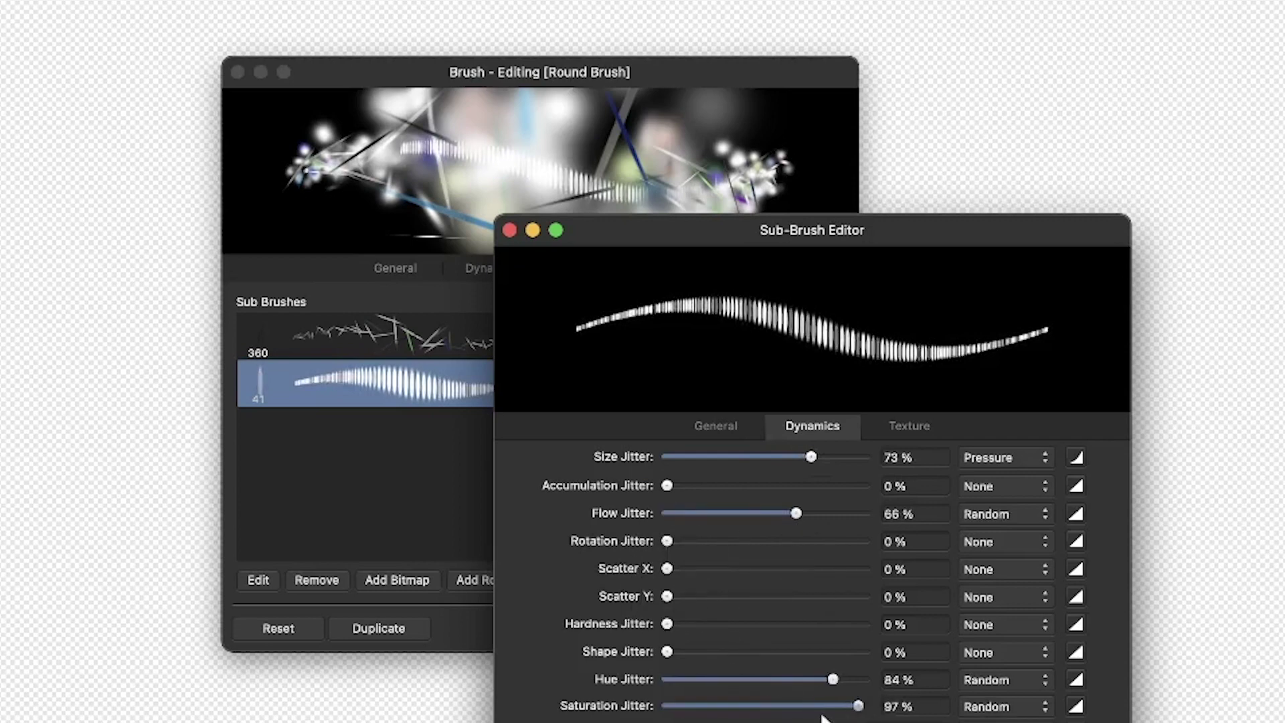
{"action": "left_click_drag", "start_coordinate": [857, 706], "coordinate": [855, 706]}
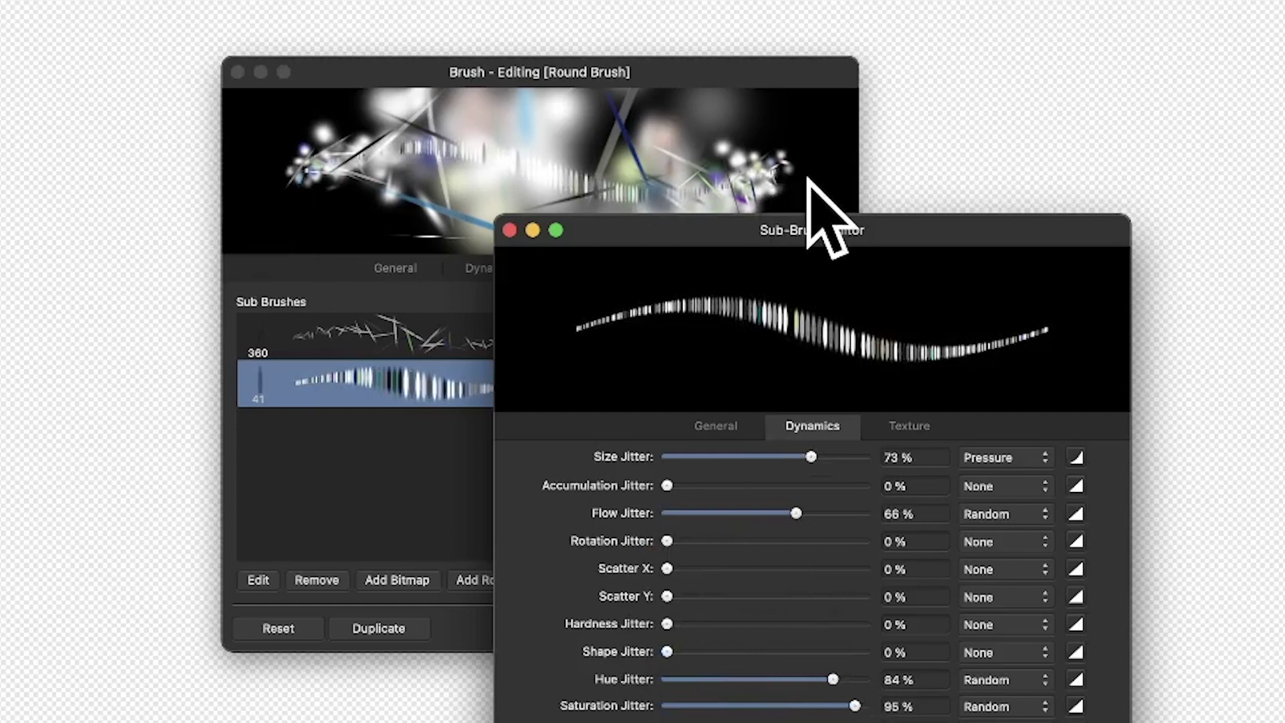
{"action": "left_click", "coordinate": [917, 426]}
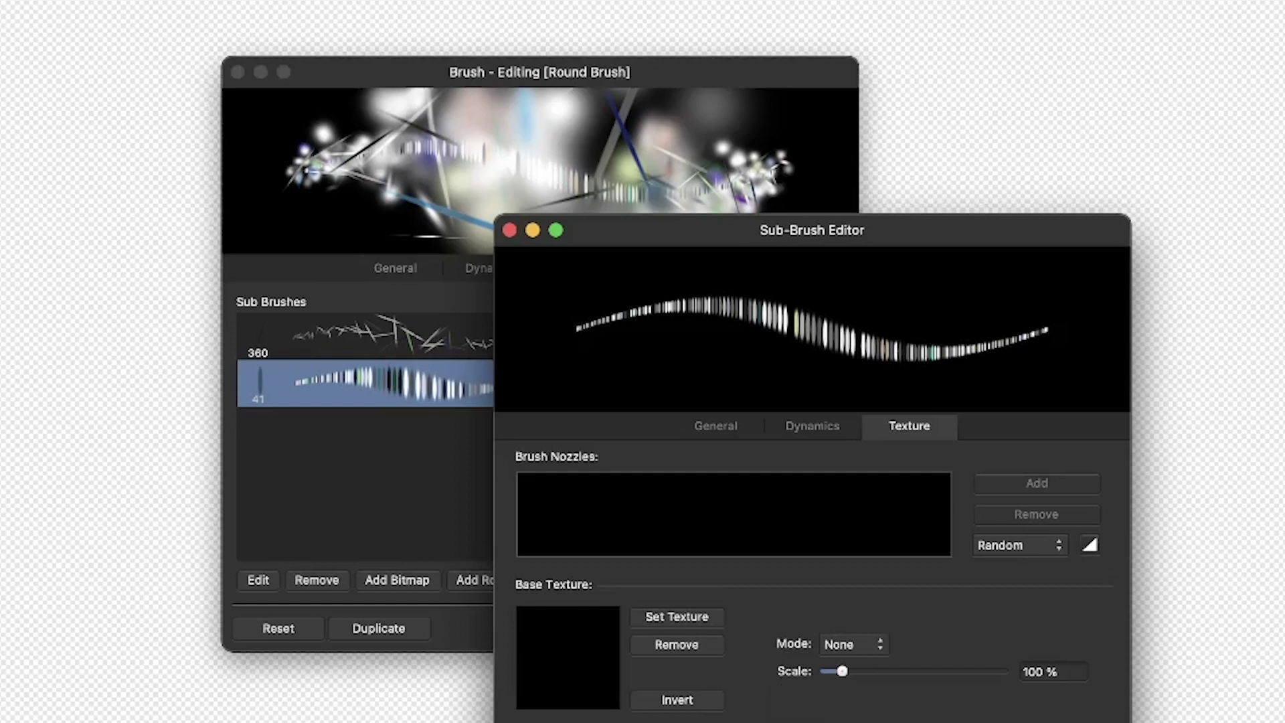
{"action": "key", "text": "Escape"}
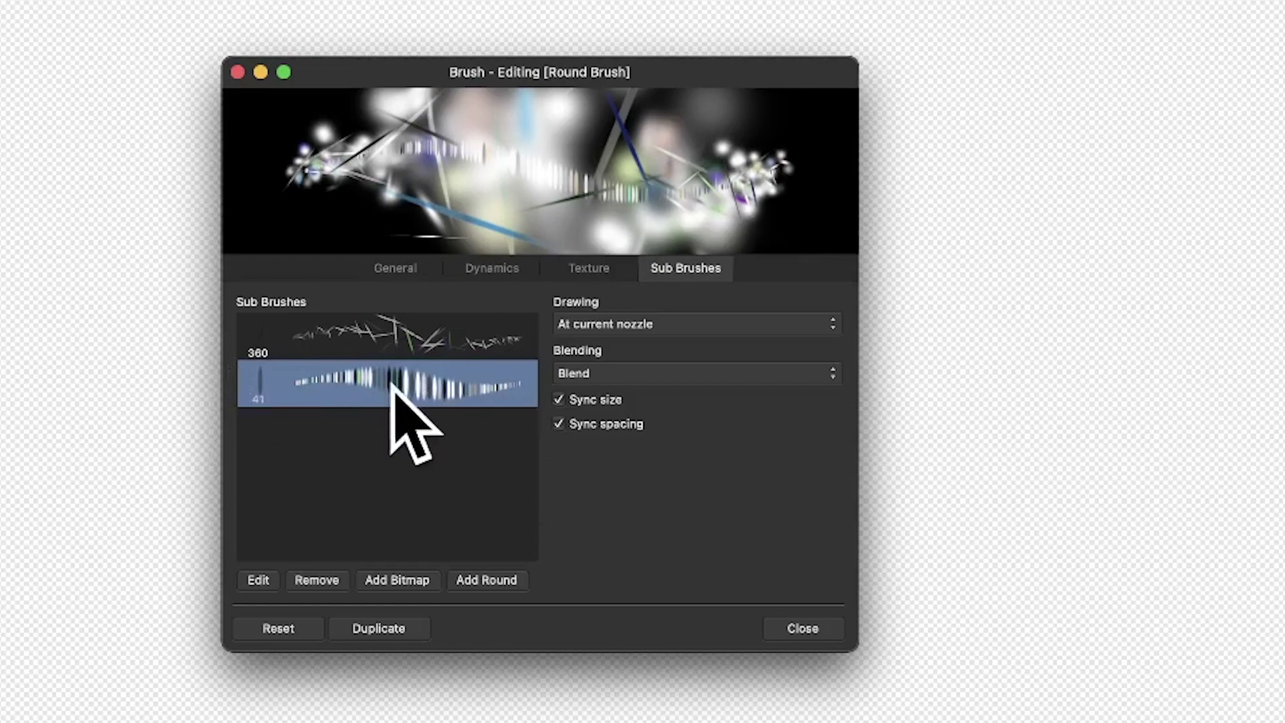
Set the main brush size to 142.9 px on General and close the brush editor.
{"action": "left_click", "coordinate": [395, 269]}
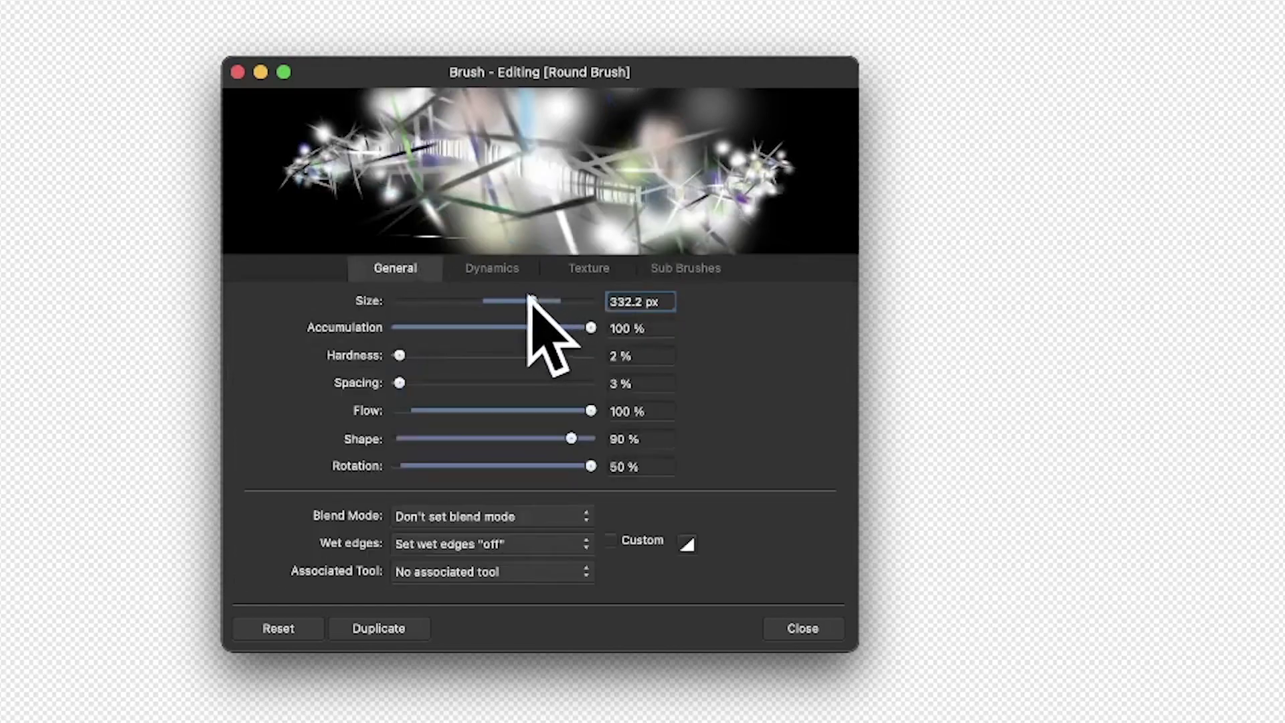
{"action": "left_click_drag", "start_coordinate": [503, 295], "coordinate": [501, 298]}
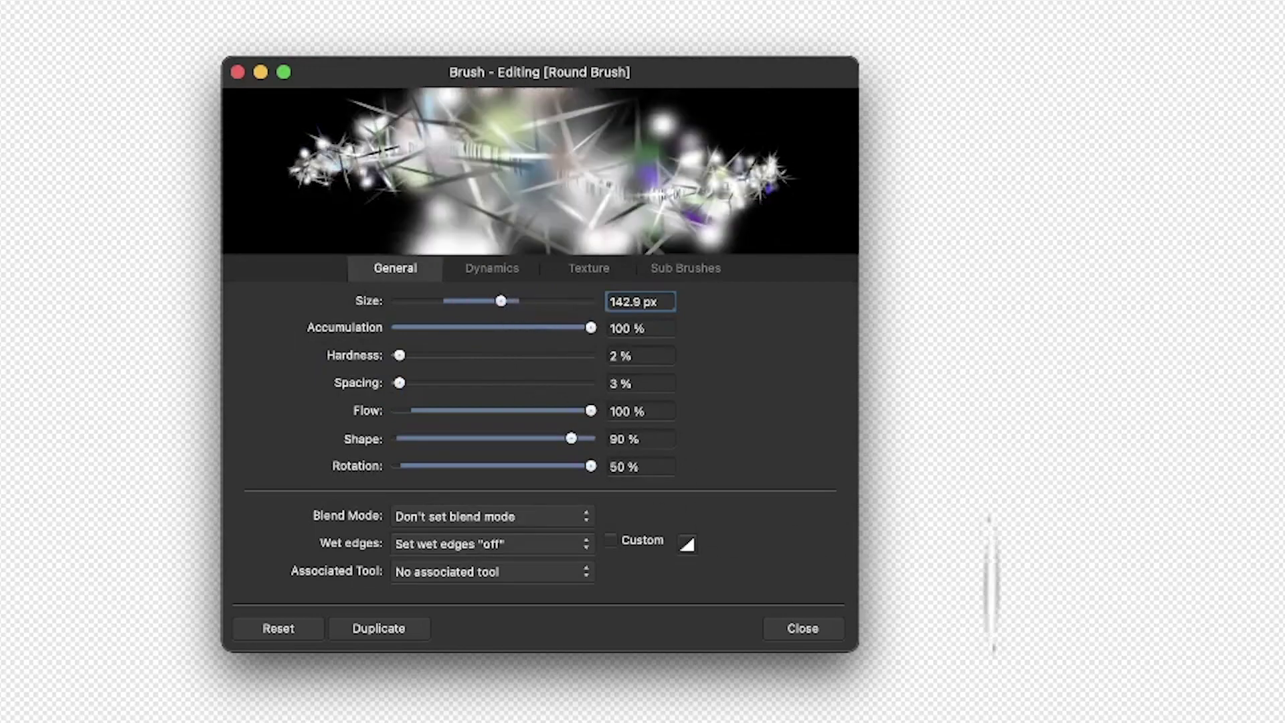
{"action": "left_click", "coordinate": [796, 628]}
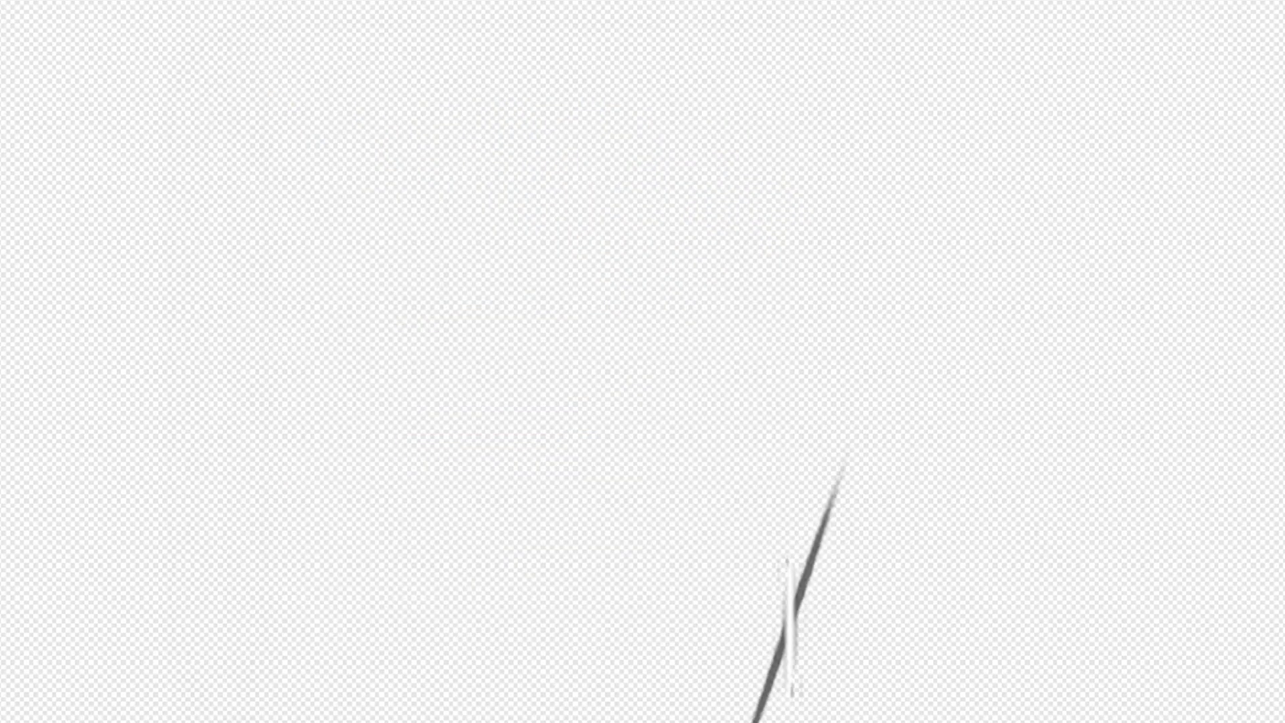